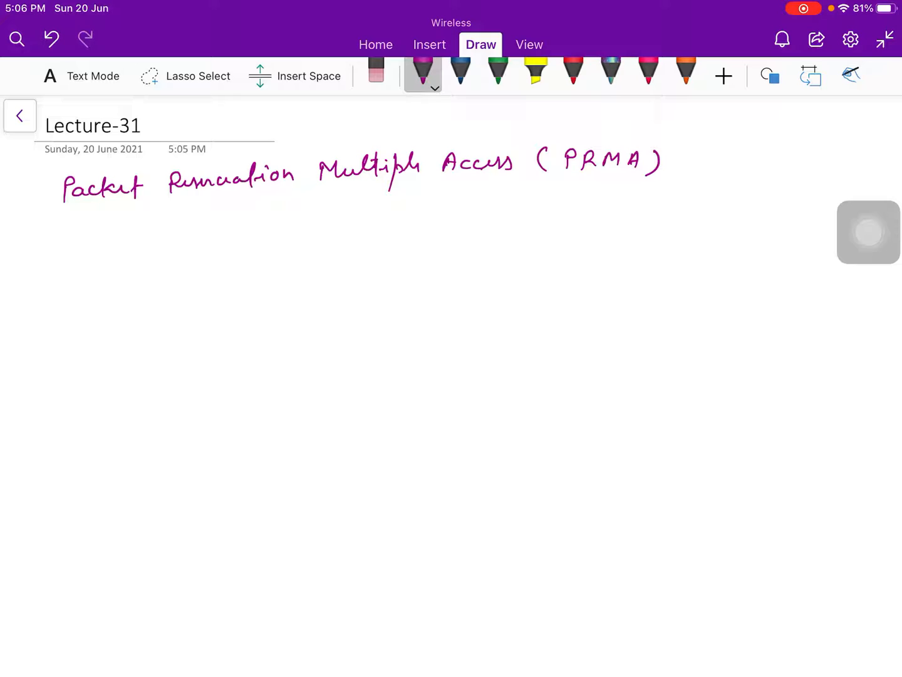
# Switch to the green pen on the Draw toolbar.
pyautogui.click(498, 75)
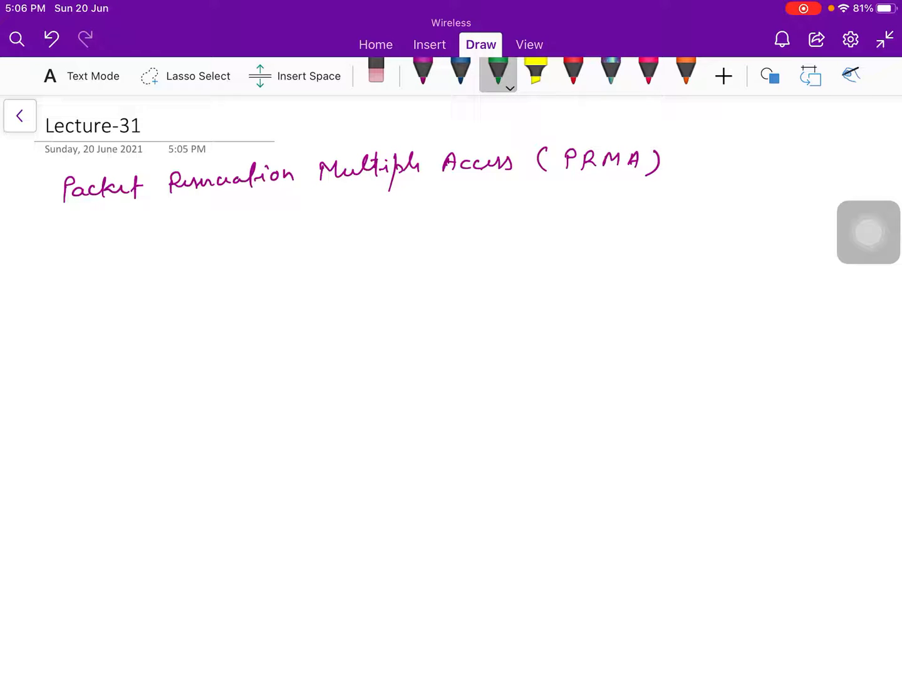
# Handwrite a green asterisk and 'It refers to a multiple access strategy with'.
pyautogui.moveTo(25, 248); pyautogui.dragTo(38, 263)
pyautogui.moveTo(106, 240)
pyautogui.mouseDown()
pyautogui.moveTo(131, 255)
pyautogui.moveTo(218, 243)
pyautogui.moveTo(209, 267)
pyautogui.mouseUp()
pyautogui.moveTo(220, 239)
pyautogui.mouseDown()
pyautogui.moveTo(354, 239)
pyautogui.moveTo(417, 230)
pyautogui.moveTo(444, 211)
pyautogui.moveTo(466, 245)
pyautogui.moveTo(491, 226)
pyautogui.moveTo(570, 218)
pyautogui.moveTo(590, 206)
pyautogui.moveTo(596, 218)
pyautogui.mouseUp()
pyautogui.moveTo(598, 209)
pyautogui.mouseDown()
pyautogui.moveTo(603, 219)
pyautogui.moveTo(696, 208)
pyautogui.moveTo(691, 237)
pyautogui.moveTo(706, 238)
pyautogui.mouseUp()
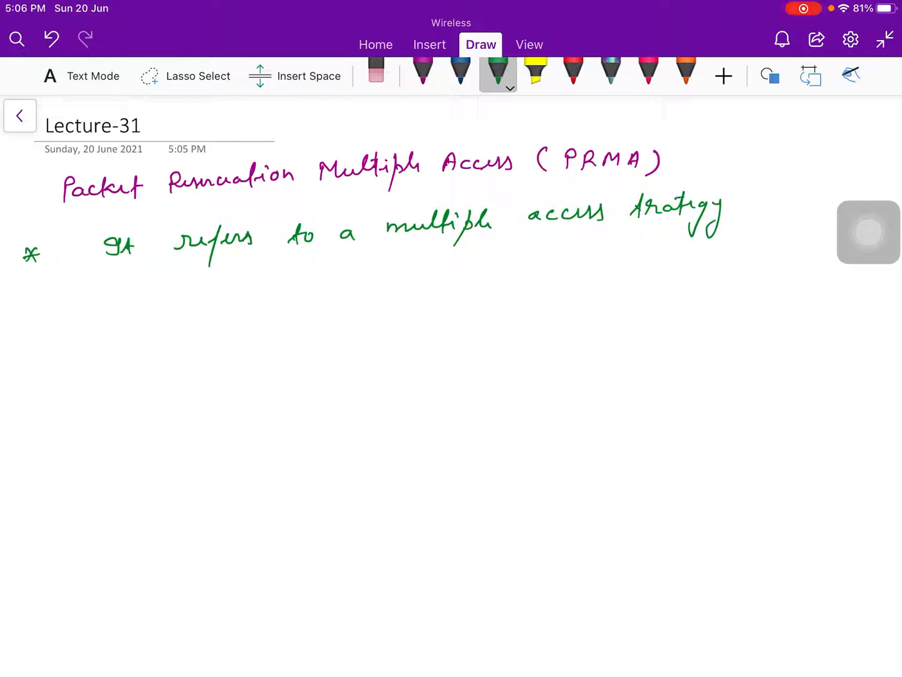
pyautogui.moveTo(760, 192)
pyautogui.mouseDown()
pyautogui.moveTo(775, 200)
pyautogui.moveTo(818, 193)
pyautogui.mouseUp()
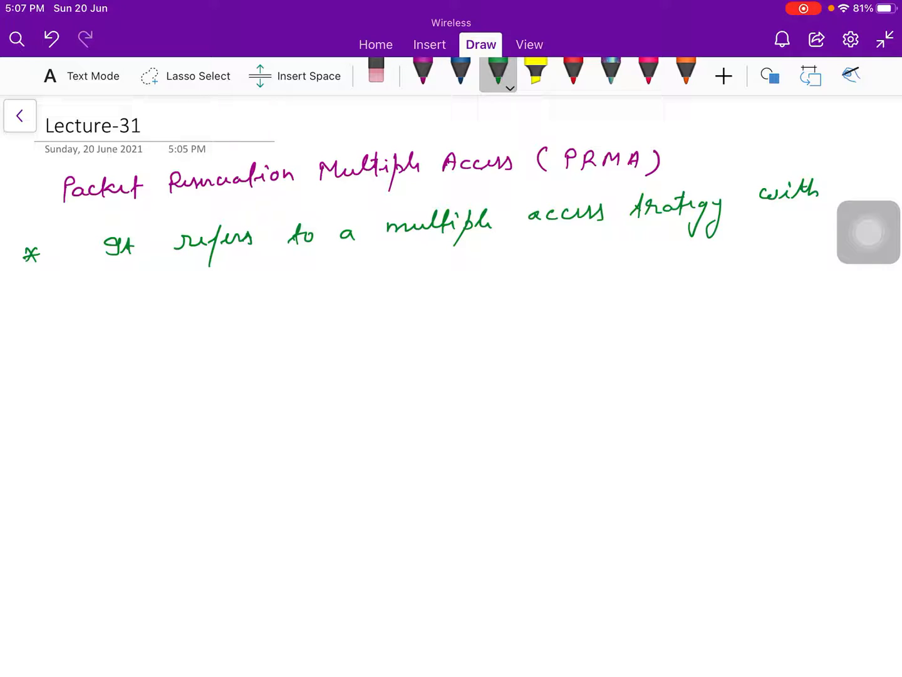
# Continue with 'frames of fixed no. of slots' and start a second asterisk below.
pyautogui.moveTo(110, 288)
pyautogui.mouseDown()
pyautogui.moveTo(106, 310)
pyautogui.moveTo(136, 312)
pyautogui.moveTo(191, 308)
pyautogui.moveTo(242, 289)
pyautogui.moveTo(238, 319)
pyautogui.mouseUp()
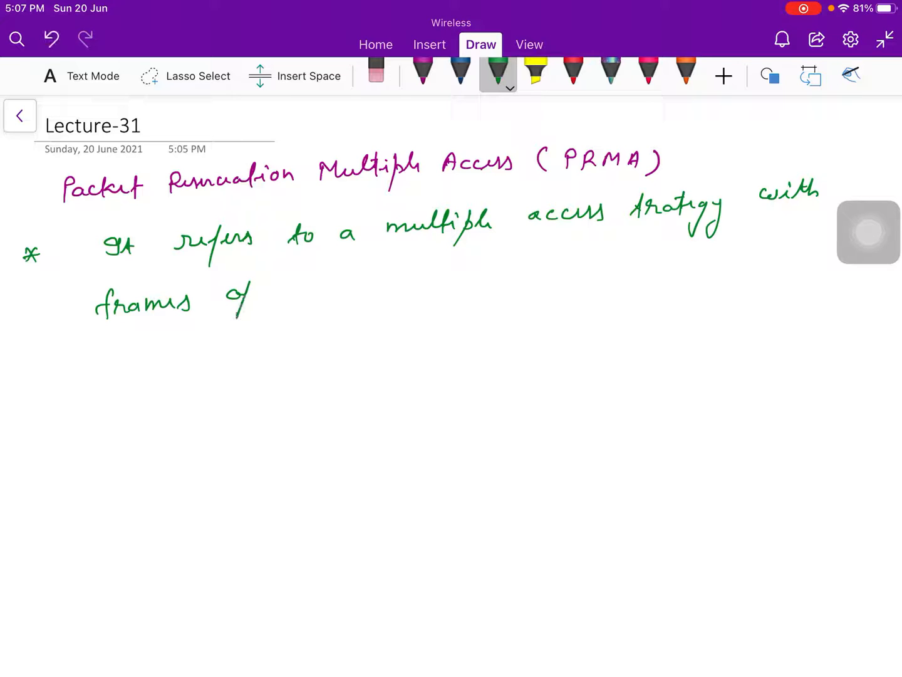
pyautogui.moveTo(308, 278)
pyautogui.mouseDown()
pyautogui.moveTo(295, 291)
pyautogui.moveTo(299, 311)
pyautogui.mouseUp()
pyautogui.moveTo(311, 286); pyautogui.dragTo(357, 292)
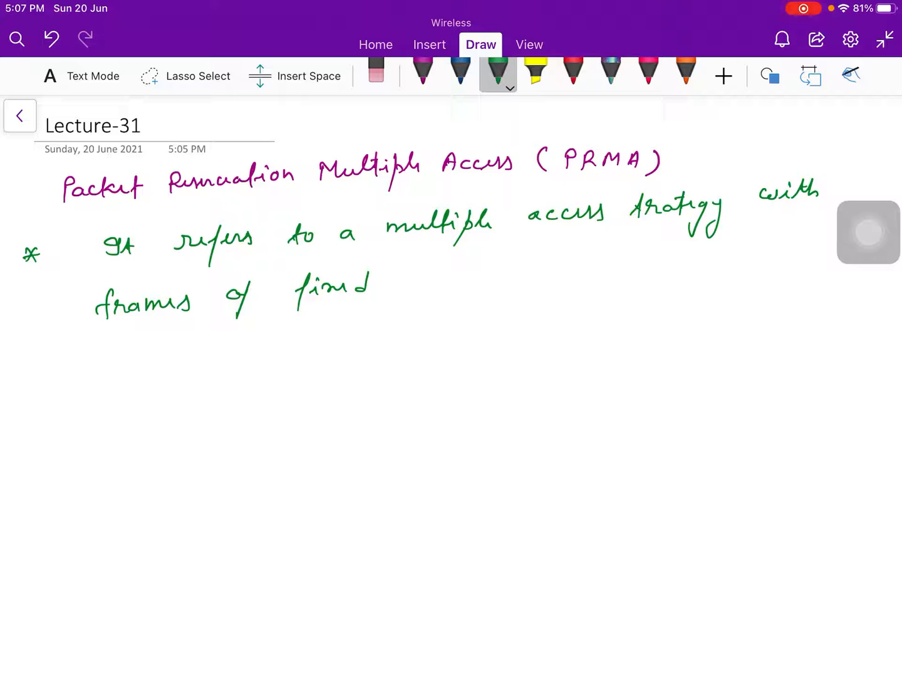
pyautogui.moveTo(413, 272); pyautogui.dragTo(439, 283)
pyautogui.moveTo(450, 278)
pyautogui.mouseDown()
pyautogui.moveTo(481, 278)
pyautogui.moveTo(485, 295)
pyautogui.mouseUp()
pyautogui.moveTo(540, 265); pyautogui.dragTo(552, 275)
pyautogui.moveTo(560, 265); pyautogui.dragTo(592, 277)
pyautogui.moveTo(34, 376); pyautogui.dragTo(42, 387)
pyautogui.moveTo(42, 377); pyautogui.dragTo(38, 389)
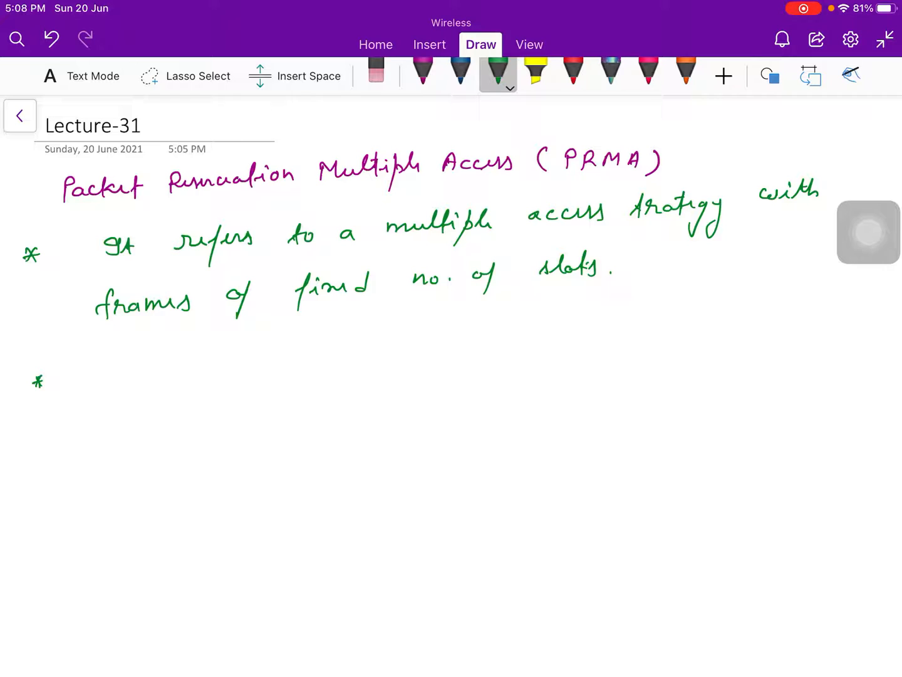
# Handwrite 'If it can successfully capture the BS, the' beside the second asterisk.
pyautogui.moveTo(99, 367)
pyautogui.mouseDown()
pyautogui.moveTo(95, 386)
pyautogui.moveTo(106, 398)
pyautogui.mouseUp()
pyautogui.moveTo(148, 362)
pyautogui.mouseDown()
pyautogui.moveTo(157, 372)
pyautogui.moveTo(176, 365)
pyautogui.mouseUp()
pyautogui.moveTo(233, 354)
pyautogui.mouseDown()
pyautogui.moveTo(221, 367)
pyautogui.moveTo(264, 364)
pyautogui.mouseUp()
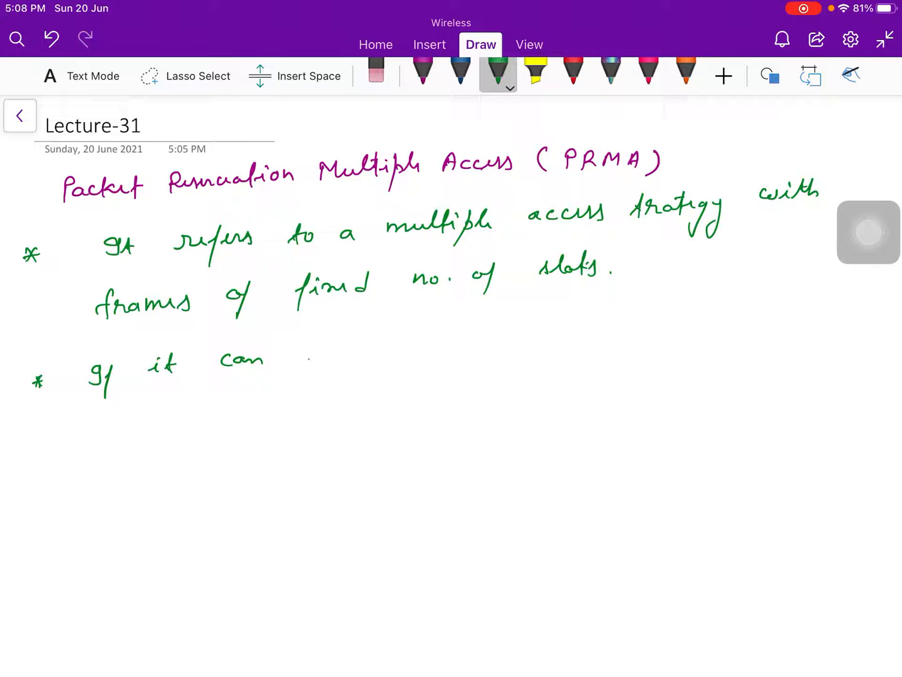
pyautogui.moveTo(315, 345)
pyautogui.mouseDown()
pyautogui.moveTo(310, 361)
pyautogui.moveTo(351, 347)
pyautogui.moveTo(396, 358)
pyautogui.moveTo(400, 378)
pyautogui.moveTo(424, 343)
pyautogui.moveTo(439, 352)
pyautogui.mouseUp()
pyautogui.moveTo(428, 331)
pyautogui.mouseDown()
pyautogui.moveTo(462, 344)
pyautogui.moveTo(433, 392)
pyautogui.mouseUp()
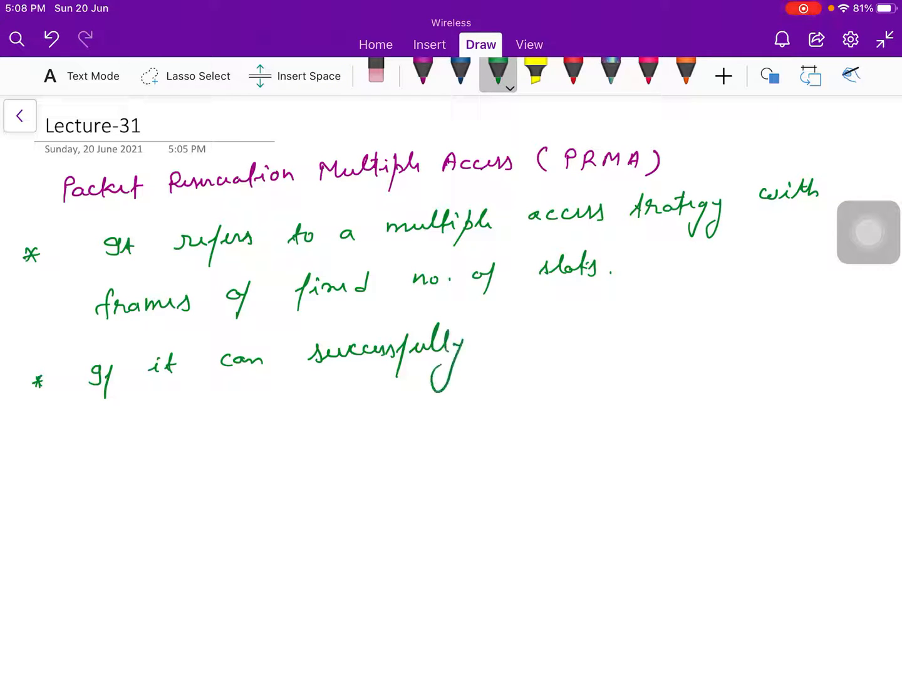
pyautogui.moveTo(522, 334)
pyautogui.mouseDown()
pyautogui.moveTo(511, 345)
pyautogui.moveTo(537, 342)
pyautogui.moveTo(537, 361)
pyautogui.moveTo(575, 337)
pyautogui.moveTo(661, 324)
pyautogui.moveTo(711, 328)
pyautogui.moveTo(716, 317)
pyautogui.moveTo(719, 329)
pyautogui.moveTo(759, 331)
pyautogui.mouseUp()
pyautogui.moveTo(775, 322)
pyautogui.mouseDown()
pyautogui.moveTo(794, 299)
pyautogui.moveTo(819, 319)
pyautogui.mouseUp()
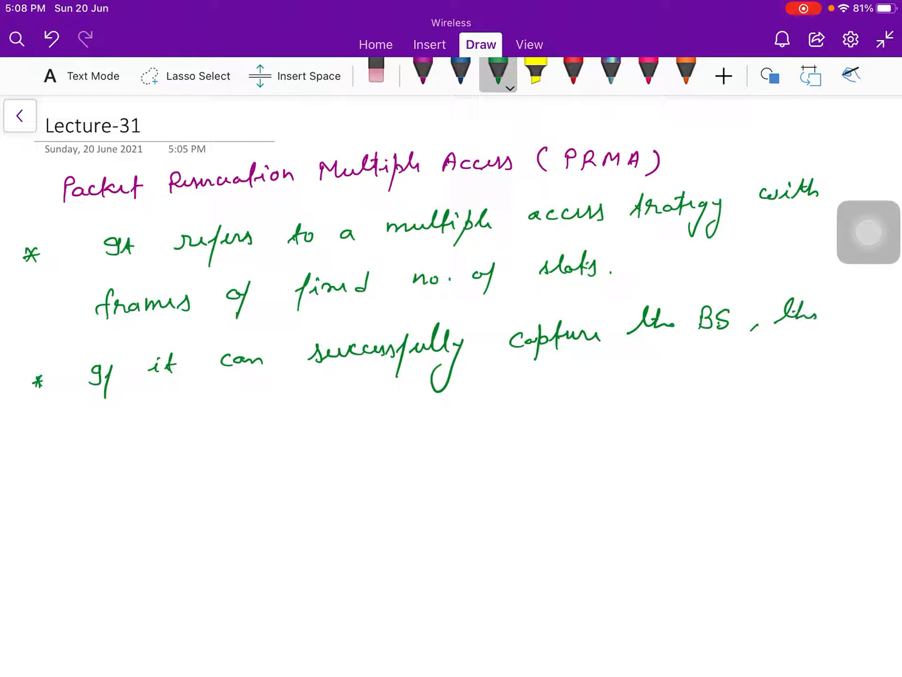
# Continue with 'terminal acquires reservation in the associated slots' on the next lines.
pyautogui.moveTo(96, 417); pyautogui.dragTo(94, 439)
pyautogui.moveTo(106, 430)
pyautogui.mouseDown()
pyautogui.moveTo(187, 436)
pyautogui.moveTo(101, 424)
pyautogui.mouseUp()
pyautogui.moveTo(246, 415)
pyautogui.mouseDown()
pyautogui.moveTo(251, 427)
pyautogui.moveTo(282, 434)
pyautogui.moveTo(306, 422)
pyautogui.moveTo(462, 403)
pyautogui.moveTo(482, 384)
pyautogui.moveTo(494, 399)
pyautogui.moveTo(525, 402)
pyautogui.moveTo(514, 398)
pyautogui.mouseUp()
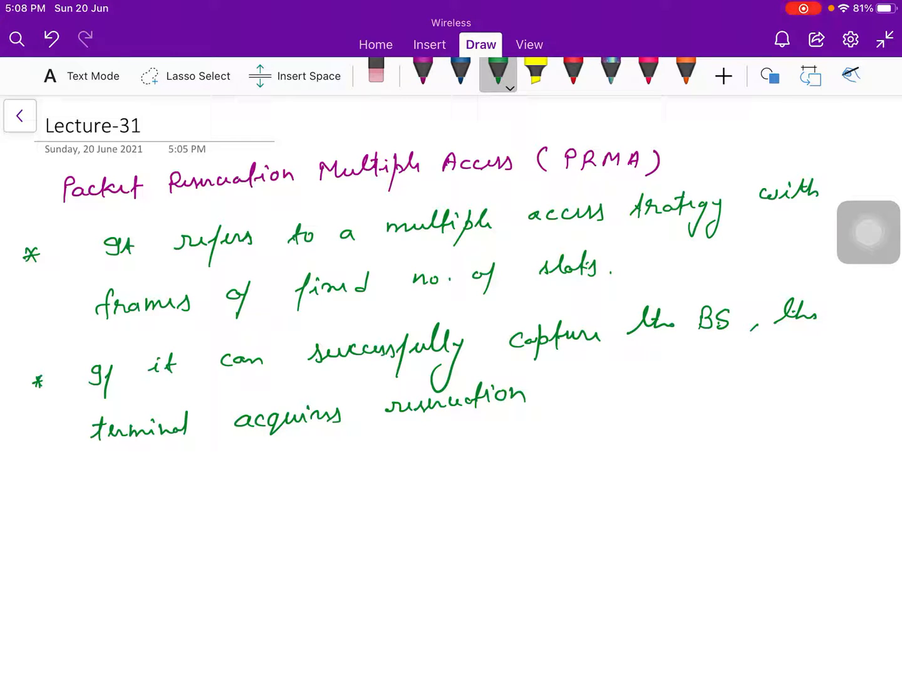
pyautogui.moveTo(569, 394)
pyautogui.mouseDown()
pyautogui.moveTo(602, 392)
pyautogui.moveTo(647, 366)
pyautogui.moveTo(658, 386)
pyautogui.mouseUp()
pyautogui.moveTo(654, 386)
pyautogui.mouseDown()
pyautogui.moveTo(672, 383)
pyautogui.moveTo(650, 380)
pyautogui.mouseUp()
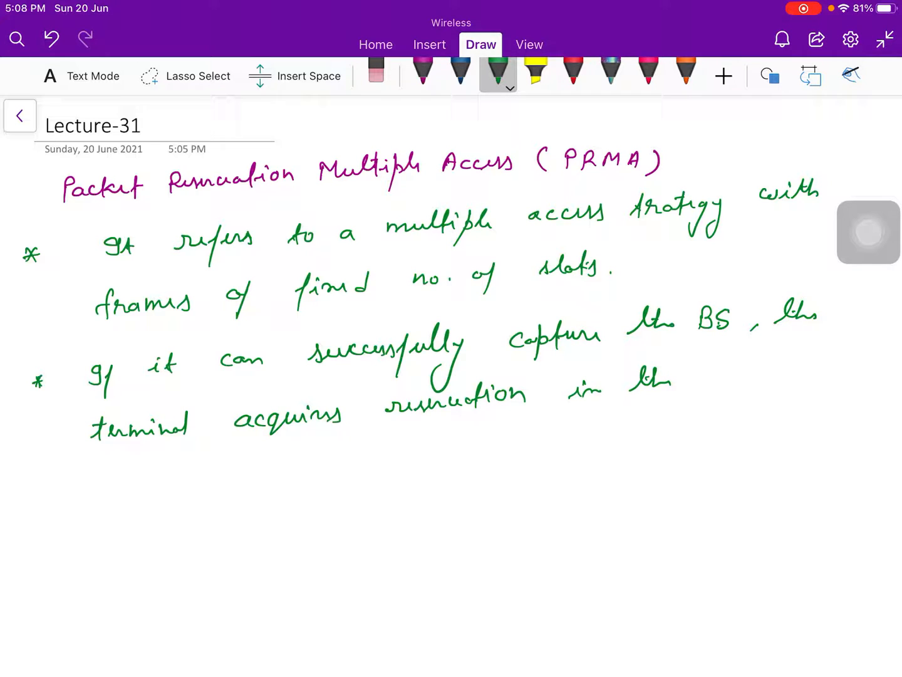
pyautogui.moveTo(726, 368)
pyautogui.mouseDown()
pyautogui.moveTo(731, 379)
pyautogui.moveTo(748, 376)
pyautogui.moveTo(745, 367)
pyautogui.moveTo(755, 376)
pyautogui.moveTo(840, 374)
pyautogui.mouseUp()
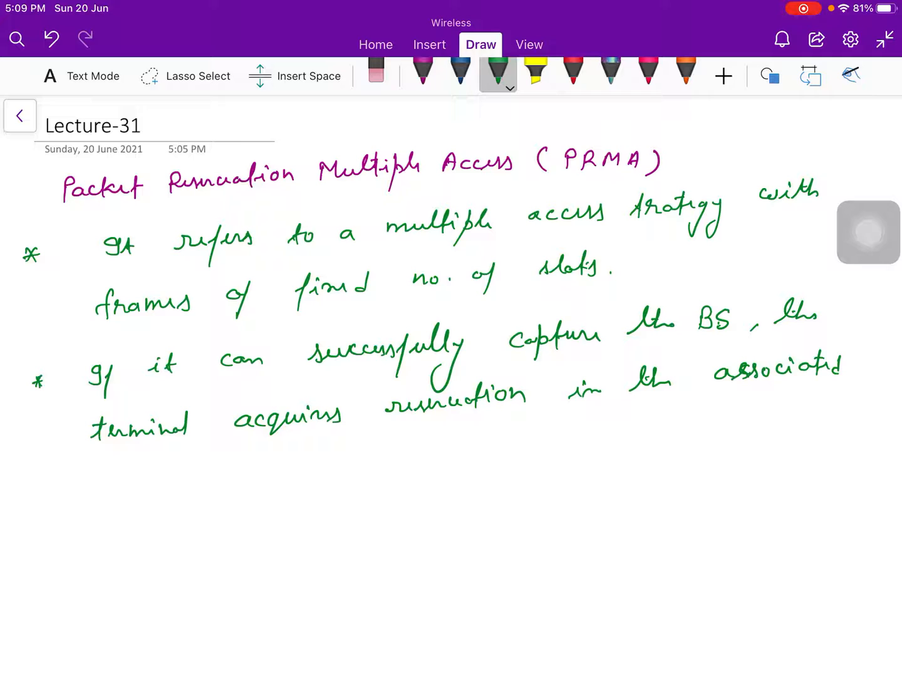
pyautogui.moveTo(88, 477)
pyautogui.mouseDown()
pyautogui.moveTo(102, 493)
pyautogui.moveTo(219, 485)
pyautogui.moveTo(205, 506)
pyautogui.mouseUp()
# Handwrite 'of the next frame, right until' after slots.
pyautogui.moveTo(282, 452)
pyautogui.mouseDown()
pyautogui.moveTo(271, 479)
pyautogui.moveTo(413, 463)
pyautogui.moveTo(458, 477)
pyautogui.mouseUp()
pyautogui.moveTo(463, 443)
pyautogui.mouseDown()
pyautogui.moveTo(472, 460)
pyautogui.moveTo(533, 453)
pyautogui.mouseUp()
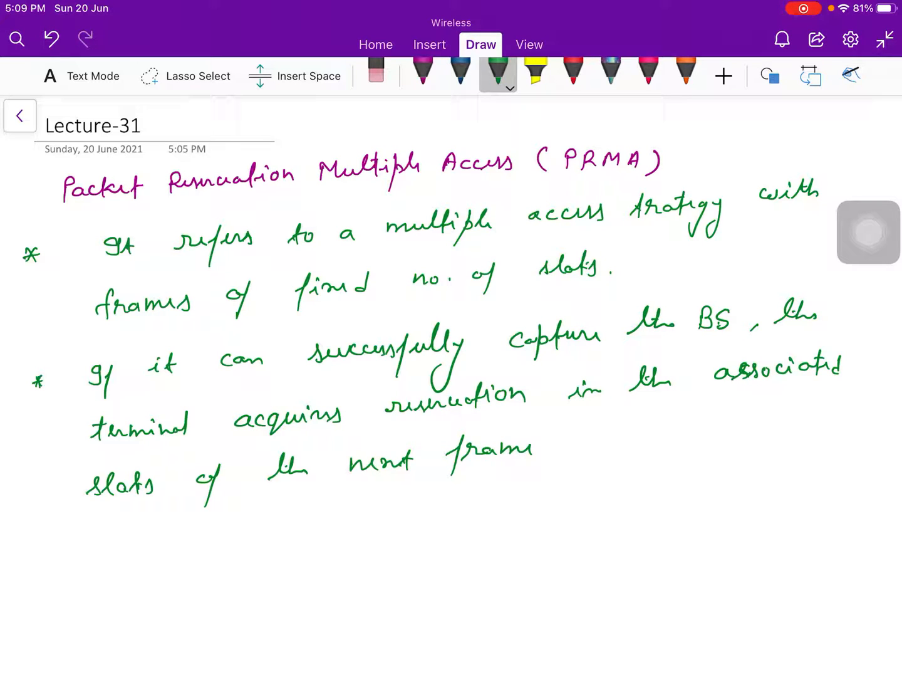
pyautogui.moveTo(560, 456); pyautogui.dragTo(608, 451)
pyautogui.moveTo(606, 437)
pyautogui.mouseDown()
pyautogui.moveTo(617, 445)
pyautogui.moveTo(614, 473)
pyautogui.mouseUp()
pyautogui.moveTo(637, 420)
pyautogui.mouseDown()
pyautogui.moveTo(662, 440)
pyautogui.moveTo(763, 409)
pyautogui.moveTo(774, 427)
pyautogui.moveTo(801, 405)
pyautogui.moveTo(798, 426)
pyautogui.moveTo(789, 410)
pyautogui.mouseUp()
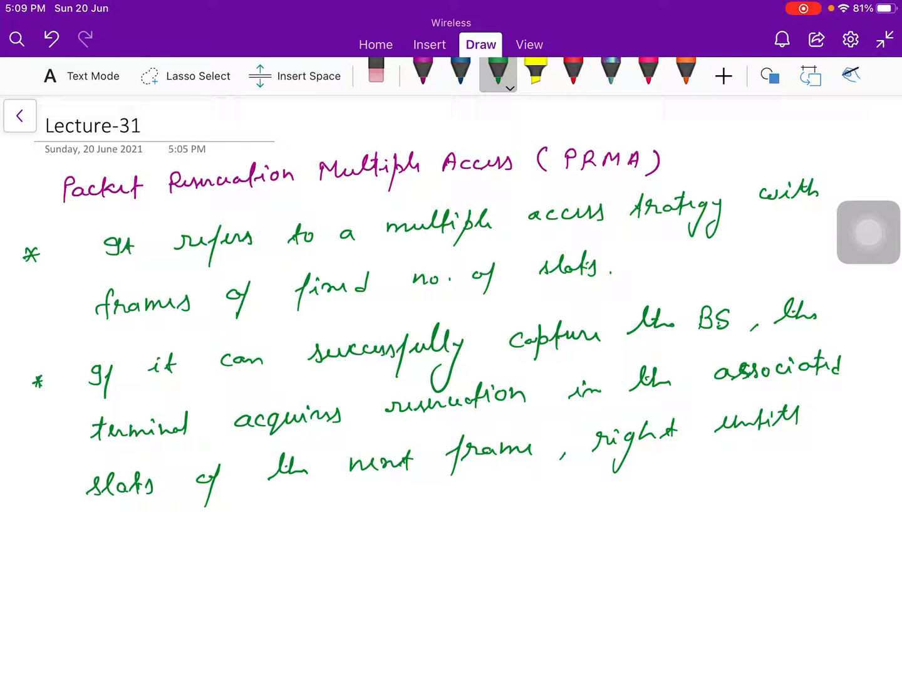
pyautogui.moveTo(783, 402); pyautogui.dragTo(795, 423)
# Erase a stray stroke on 'until', then finish 'it releases the reservation.' in green.
pyautogui.click(376, 75)
pyautogui.moveTo(779, 404); pyautogui.dragTo(791, 427)
pyautogui.click(499, 75)
pyautogui.moveTo(99, 532)
pyautogui.mouseDown()
pyautogui.moveTo(131, 547)
pyautogui.moveTo(237, 522)
pyautogui.moveTo(246, 532)
pyautogui.moveTo(266, 523)
pyautogui.moveTo(275, 533)
pyautogui.moveTo(337, 502)
pyautogui.moveTo(360, 522)
pyautogui.moveTo(418, 499)
pyautogui.moveTo(443, 506)
pyautogui.moveTo(558, 498)
pyautogui.mouseUp()
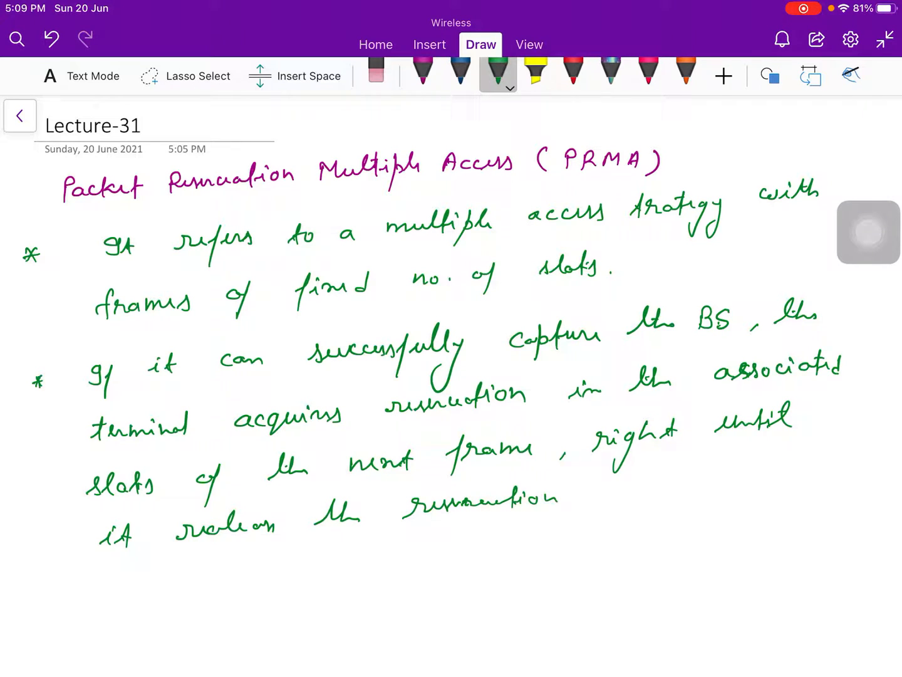
pyautogui.click(576, 505)
pyautogui.scroll(-5, 451, 353)
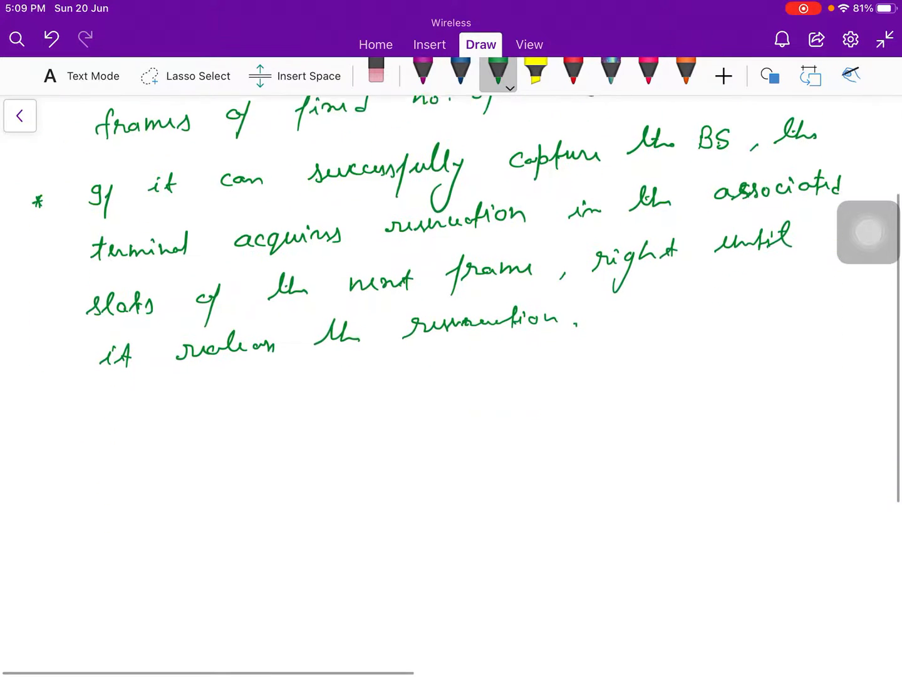
# Handwrite a third asterisk and 'In PRMA adjacent cells make use of'.
pyautogui.moveTo(45, 407); pyautogui.dragTo(59, 417)
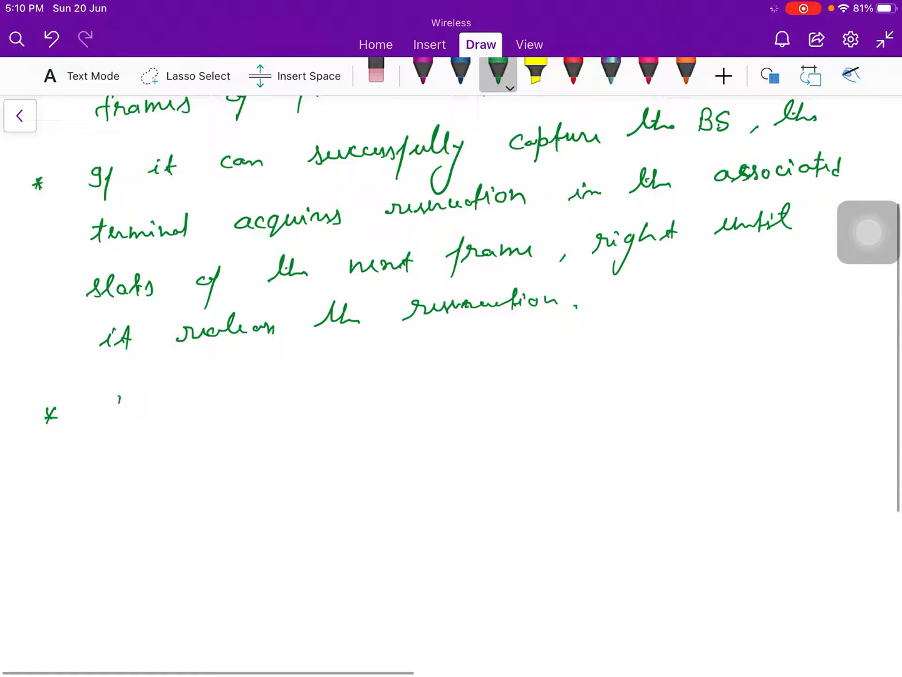
pyautogui.moveTo(116, 396)
pyautogui.mouseDown()
pyautogui.moveTo(113, 423)
pyautogui.moveTo(140, 416)
pyautogui.mouseUp()
pyautogui.moveTo(186, 386)
pyautogui.mouseDown()
pyautogui.moveTo(189, 414)
pyautogui.moveTo(197, 409)
pyautogui.mouseUp()
pyautogui.moveTo(200, 390)
pyautogui.mouseDown()
pyautogui.moveTo(204, 413)
pyautogui.moveTo(233, 402)
pyautogui.moveTo(248, 381)
pyautogui.mouseUp()
pyautogui.moveTo(249, 381)
pyautogui.mouseDown()
pyautogui.moveTo(253, 403)
pyautogui.moveTo(252, 392)
pyautogui.mouseUp()
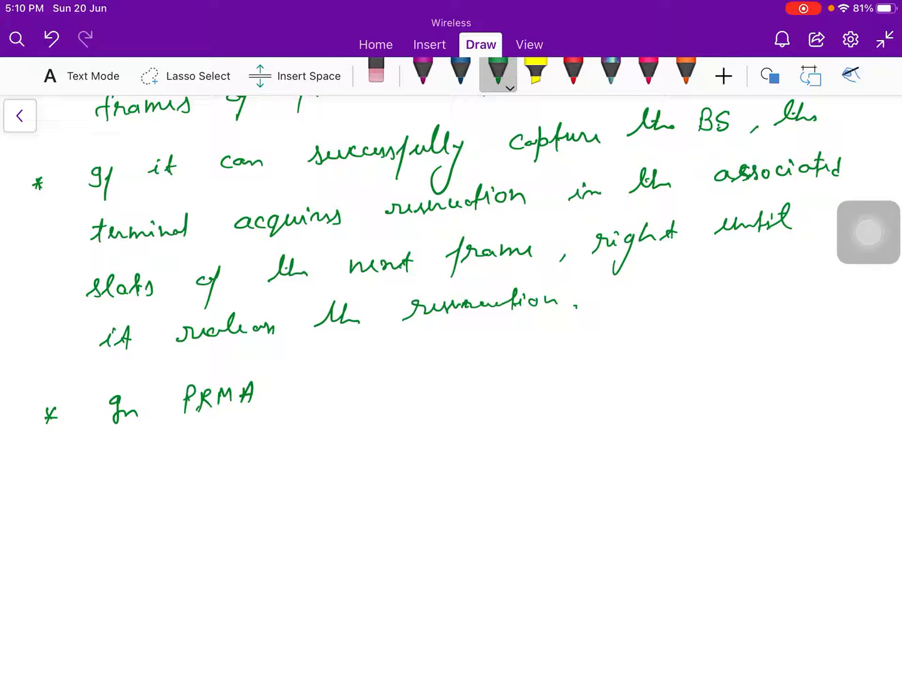
pyautogui.moveTo(317, 381)
pyautogui.mouseDown()
pyautogui.moveTo(320, 393)
pyautogui.moveTo(339, 389)
pyautogui.moveTo(334, 414)
pyautogui.moveTo(368, 387)
pyautogui.moveTo(420, 386)
pyautogui.mouseUp()
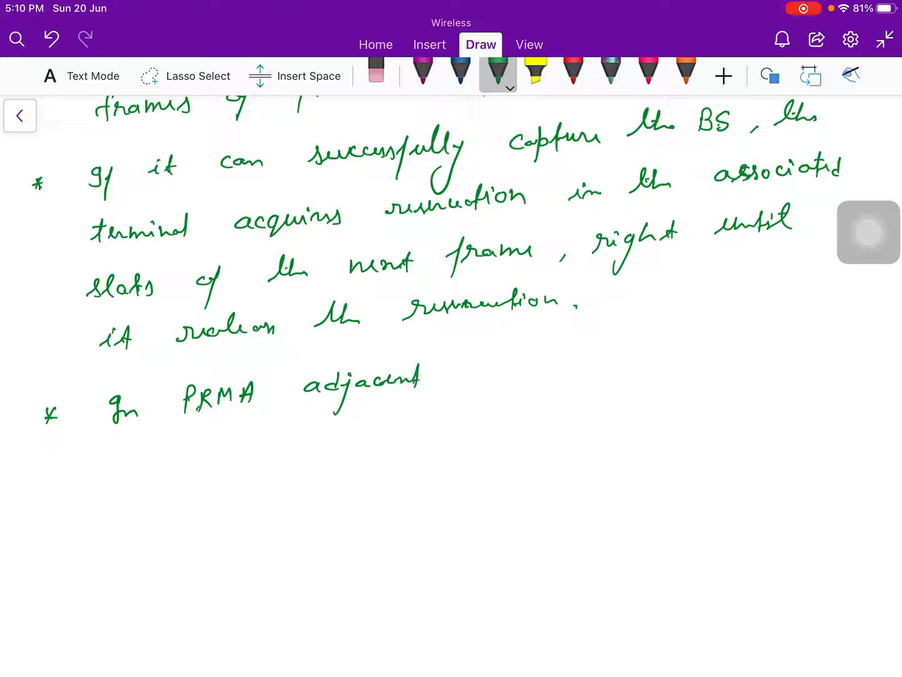
pyautogui.moveTo(469, 362)
pyautogui.mouseDown()
pyautogui.moveTo(521, 373)
pyautogui.moveTo(747, 350)
pyautogui.moveTo(733, 378)
pyautogui.mouseUp()
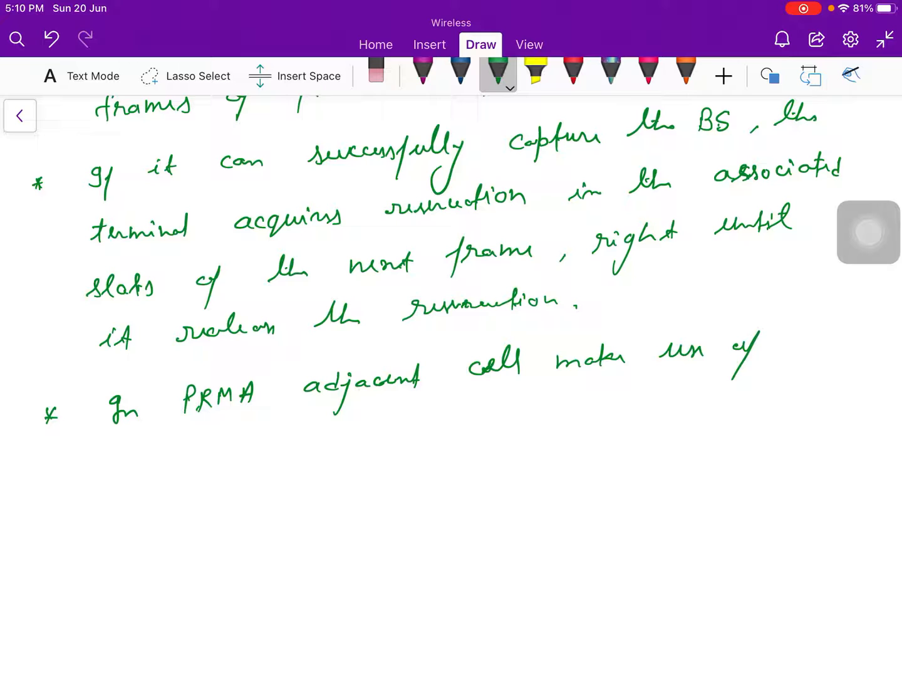
# Continue with 'distinct carrier freq in line with a cellular' on the next lines.
pyautogui.moveTo(110, 455)
pyautogui.mouseDown()
pyautogui.moveTo(106, 473)
pyautogui.moveTo(216, 471)
pyautogui.mouseUp()
pyautogui.moveTo(281, 442)
pyautogui.mouseDown()
pyautogui.moveTo(276, 455)
pyautogui.moveTo(370, 447)
pyautogui.mouseUp()
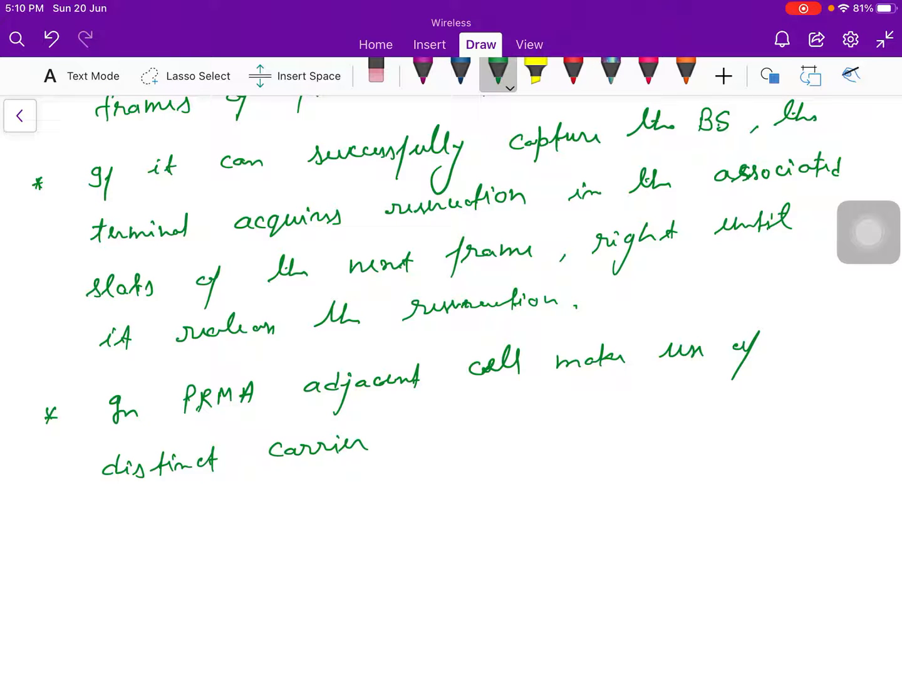
pyautogui.moveTo(416, 417)
pyautogui.mouseDown()
pyautogui.moveTo(407, 461)
pyautogui.moveTo(440, 438)
pyautogui.moveTo(449, 458)
pyautogui.mouseUp()
pyautogui.moveTo(465, 410); pyautogui.dragTo(476, 426)
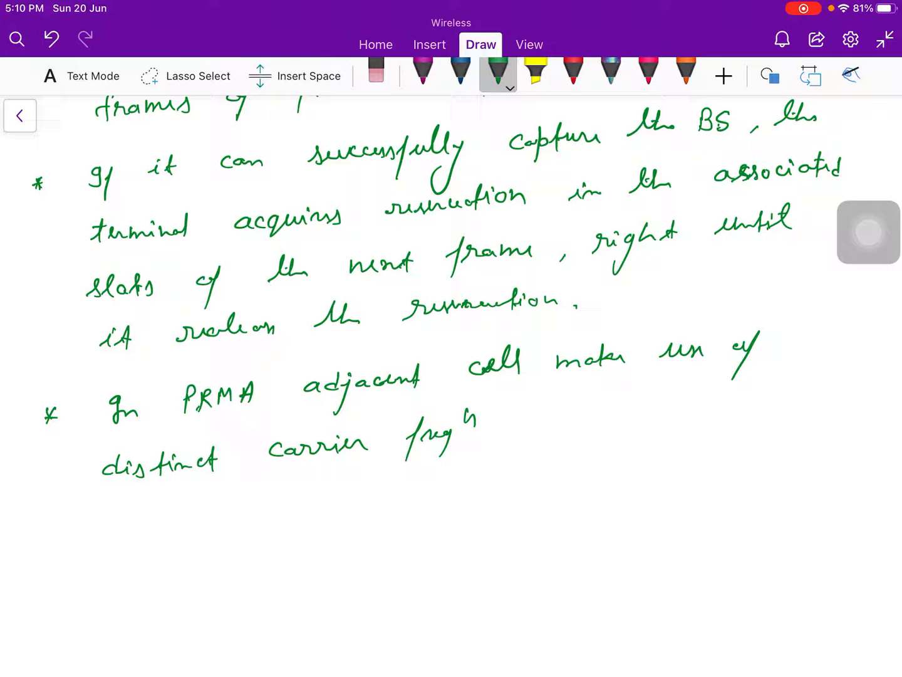
pyautogui.moveTo(516, 425); pyautogui.dragTo(548, 427)
pyautogui.moveTo(585, 396)
pyautogui.mouseDown()
pyautogui.moveTo(582, 418)
pyautogui.moveTo(727, 407)
pyautogui.mouseUp()
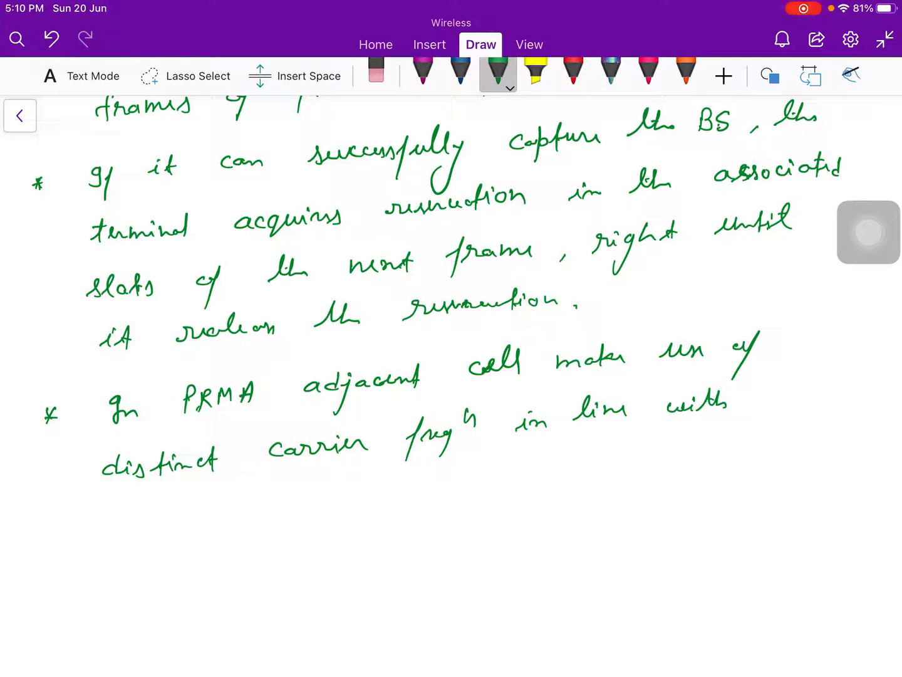
pyautogui.moveTo(774, 399)
pyautogui.mouseDown()
pyautogui.moveTo(764, 407)
pyautogui.moveTo(779, 409)
pyautogui.mouseUp()
pyautogui.moveTo(120, 520)
pyautogui.mouseDown()
pyautogui.moveTo(113, 528)
pyautogui.moveTo(134, 501)
pyautogui.moveTo(155, 522)
pyautogui.moveTo(183, 499)
pyautogui.moveTo(207, 520)
pyautogui.moveTo(296, 502)
pyautogui.moveTo(299, 515)
pyautogui.moveTo(326, 505)
pyautogui.moveTo(351, 519)
pyautogui.moveTo(384, 500)
pyautogui.moveTo(427, 499)
pyautogui.mouseUp()
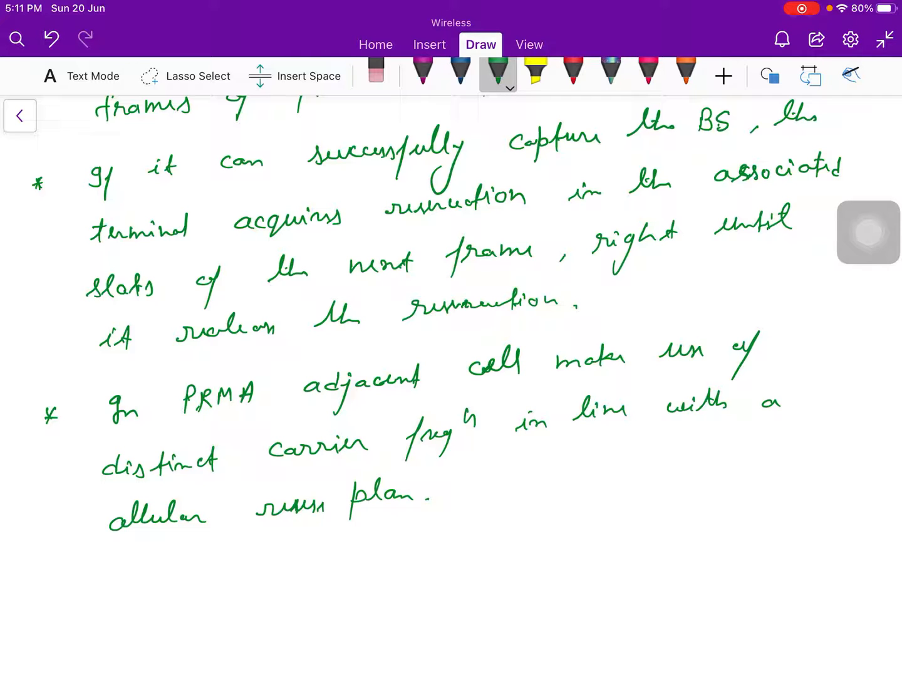
pyautogui.scroll(-5, 452, 352)
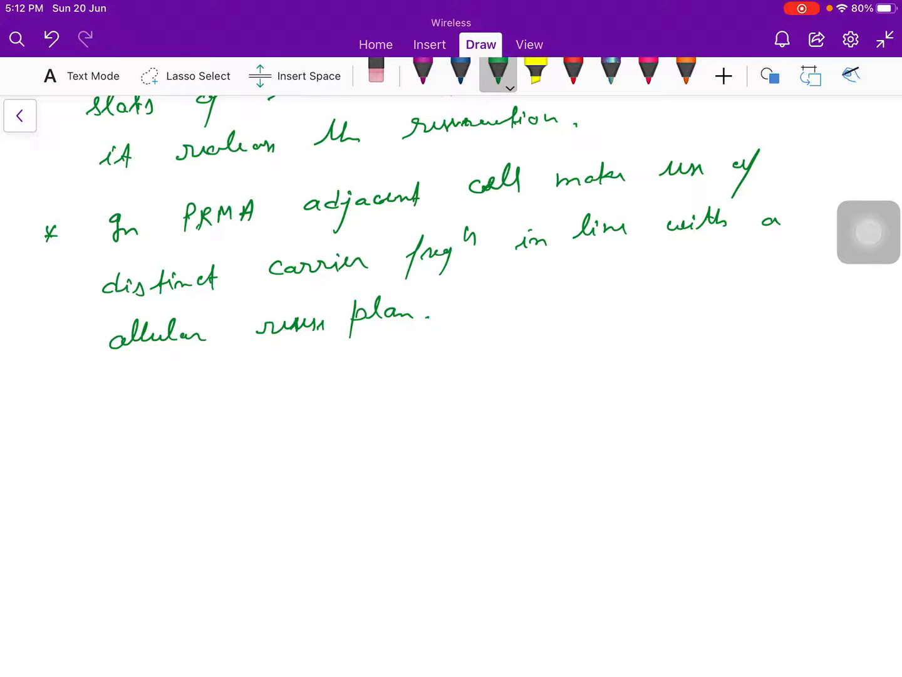
pyautogui.scroll(-3, 451, 388)
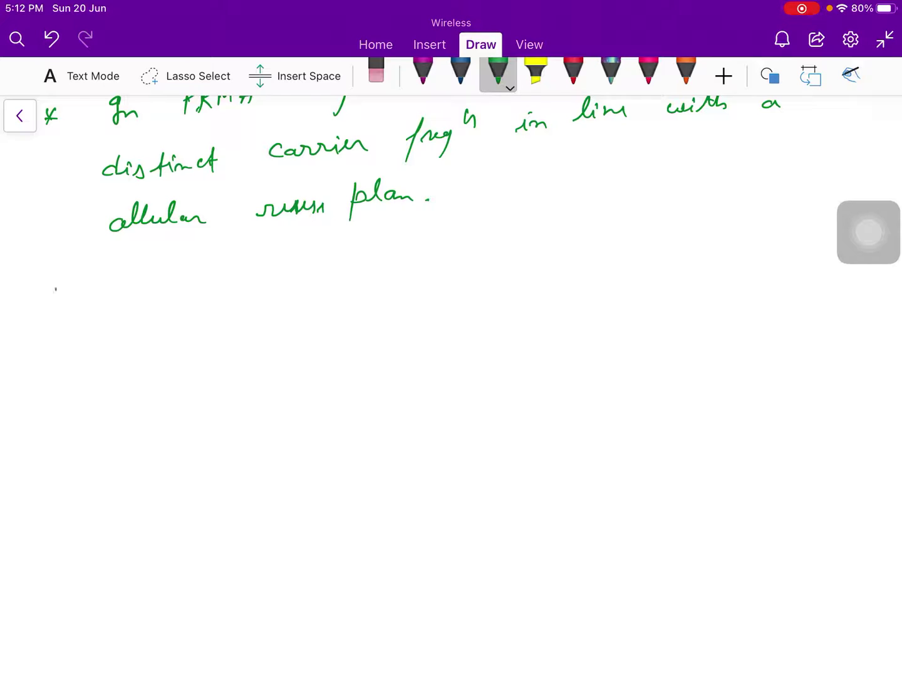
# Handwrite '* PRMA fails =>' in green, then switch to purple ink.
pyautogui.moveTo(56, 287); pyautogui.dragTo(47, 301)
pyautogui.moveTo(106, 274)
pyautogui.mouseDown()
pyautogui.moveTo(102, 299)
pyautogui.moveTo(114, 288)
pyautogui.moveTo(134, 296)
pyautogui.moveTo(177, 290)
pyautogui.mouseUp()
pyautogui.moveTo(233, 263)
pyautogui.mouseDown()
pyautogui.moveTo(225, 294)
pyautogui.moveTo(268, 261)
pyautogui.mouseUp()
pyautogui.moveTo(269, 259)
pyautogui.mouseDown()
pyautogui.moveTo(270, 290)
pyautogui.moveTo(325, 277)
pyautogui.mouseUp()
pyautogui.moveTo(310, 283)
pyautogui.mouseDown()
pyautogui.moveTo(323, 283)
pyautogui.moveTo(318, 298)
pyautogui.mouseUp()
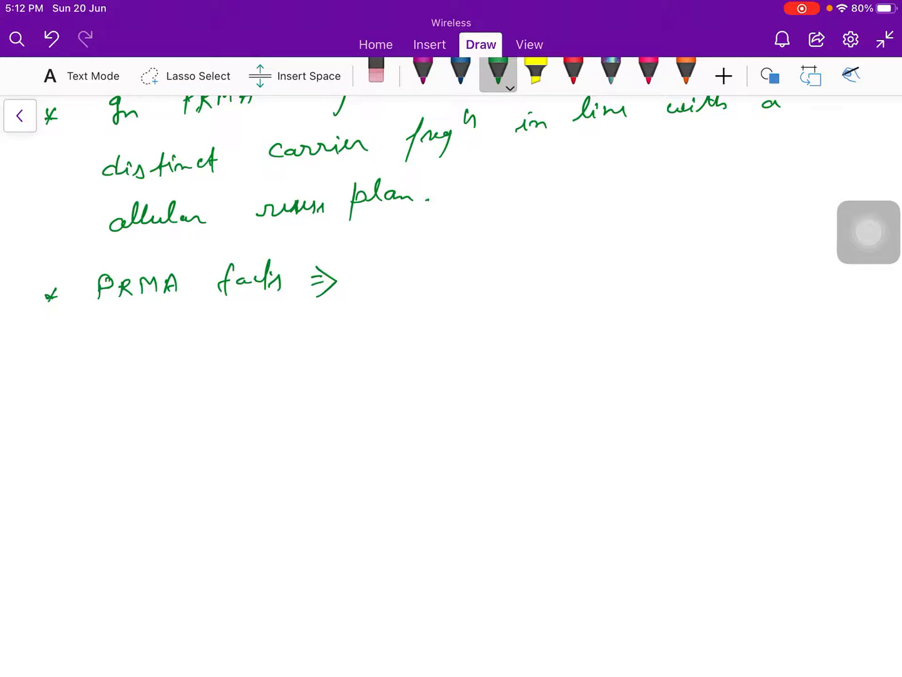
pyautogui.click(423, 73)
# Handwrite a purple bullet 'TDMA with slotted ALOHA reservation system'.
pyautogui.moveTo(86, 362)
pyautogui.mouseDown()
pyautogui.moveTo(77, 381)
pyautogui.moveTo(88, 378)
pyautogui.mouseUp()
pyautogui.moveTo(75, 372); pyautogui.dragTo(89, 368)
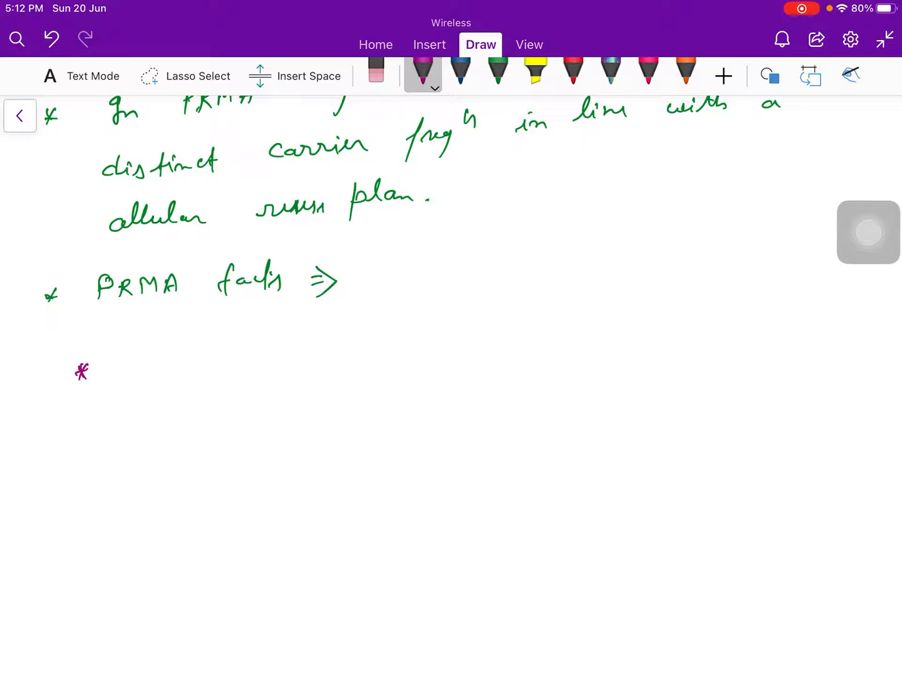
pyautogui.moveTo(146, 356); pyautogui.dragTo(168, 355)
pyautogui.moveTo(159, 354)
pyautogui.mouseDown()
pyautogui.moveTo(160, 374)
pyautogui.moveTo(183, 371)
pyautogui.moveTo(198, 352)
pyautogui.moveTo(205, 361)
pyautogui.mouseUp()
pyautogui.moveTo(203, 363)
pyautogui.mouseDown()
pyautogui.moveTo(213, 348)
pyautogui.moveTo(215, 361)
pyautogui.moveTo(275, 358)
pyautogui.moveTo(295, 337)
pyautogui.moveTo(303, 357)
pyautogui.moveTo(316, 357)
pyautogui.moveTo(380, 328)
pyautogui.moveTo(429, 343)
pyautogui.mouseUp()
pyautogui.moveTo(440, 324)
pyautogui.mouseDown()
pyautogui.moveTo(441, 343)
pyautogui.moveTo(485, 317)
pyautogui.moveTo(492, 339)
pyautogui.mouseUp()
pyautogui.moveTo(479, 331)
pyautogui.mouseDown()
pyautogui.moveTo(543, 335)
pyautogui.moveTo(553, 324)
pyautogui.mouseUp()
pyautogui.moveTo(553, 337)
pyautogui.mouseDown()
pyautogui.moveTo(562, 314)
pyautogui.moveTo(564, 324)
pyautogui.mouseUp()
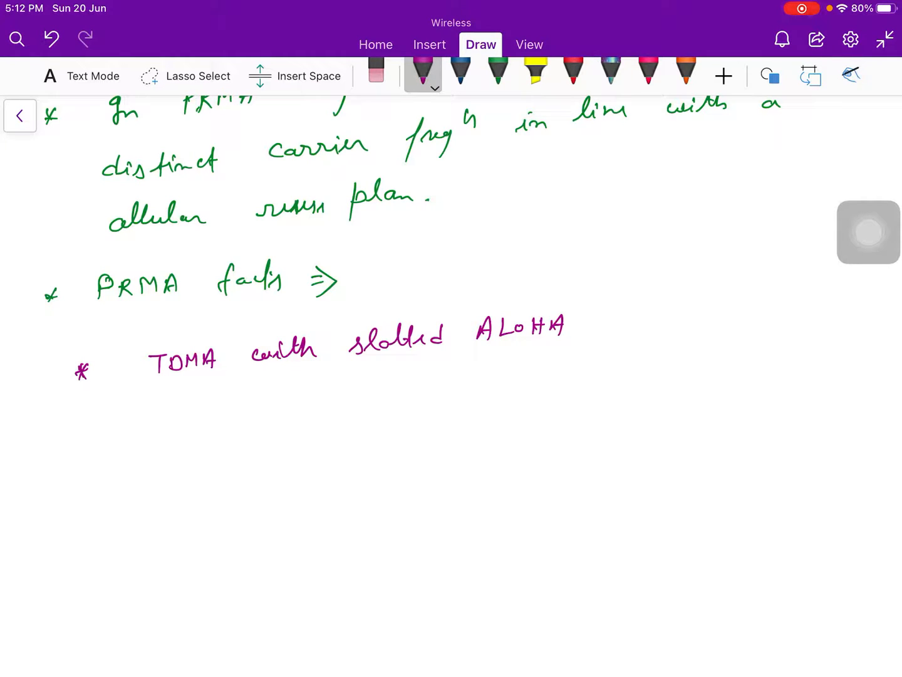
pyautogui.moveTo(601, 321)
pyautogui.mouseDown()
pyautogui.moveTo(783, 310)
pyautogui.moveTo(768, 341)
pyautogui.moveTo(805, 295)
pyautogui.moveTo(838, 313)
pyautogui.mouseUp()
# Add a bullet 'Source rate => 32 kbit/sec'.
pyautogui.moveTo(83, 425); pyautogui.dragTo(86, 435)
pyautogui.moveTo(85, 425); pyautogui.dragTo(78, 436)
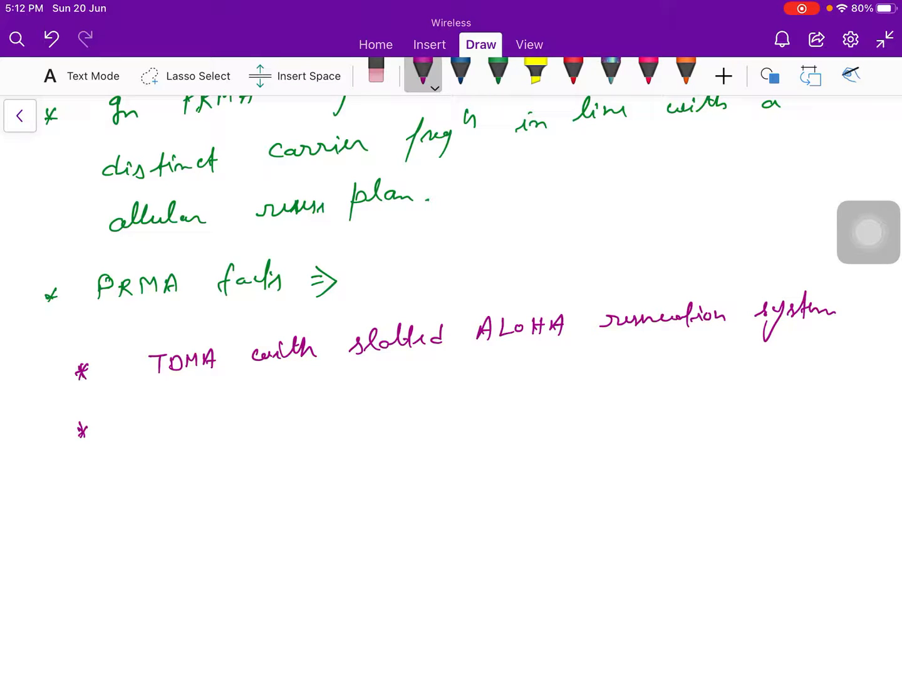
pyautogui.moveTo(170, 409)
pyautogui.mouseDown()
pyautogui.moveTo(161, 429)
pyautogui.moveTo(322, 409)
pyautogui.mouseUp()
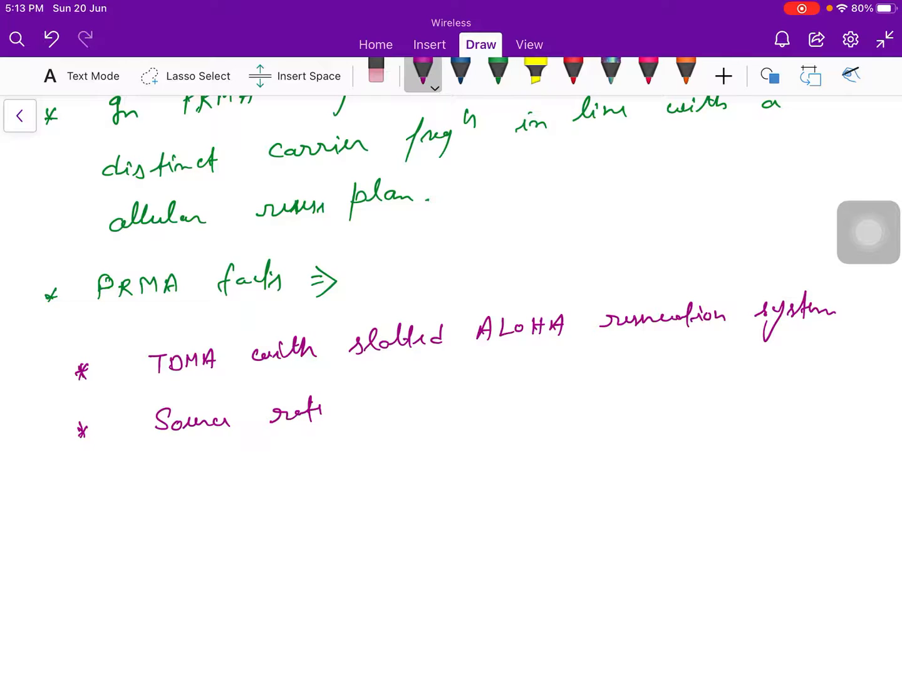
pyautogui.moveTo(349, 408); pyautogui.dragTo(368, 412)
pyautogui.moveTo(413, 389)
pyautogui.mouseDown()
pyautogui.moveTo(417, 404)
pyautogui.moveTo(500, 391)
pyautogui.moveTo(503, 407)
pyautogui.moveTo(564, 388)
pyautogui.mouseUp()
# Add a bullet 'frame duration is 16 msec (62.5 frames/sec)'.
pyautogui.moveTo(101, 478); pyautogui.dragTo(93, 493)
pyautogui.moveTo(92, 481); pyautogui.dragTo(101, 492)
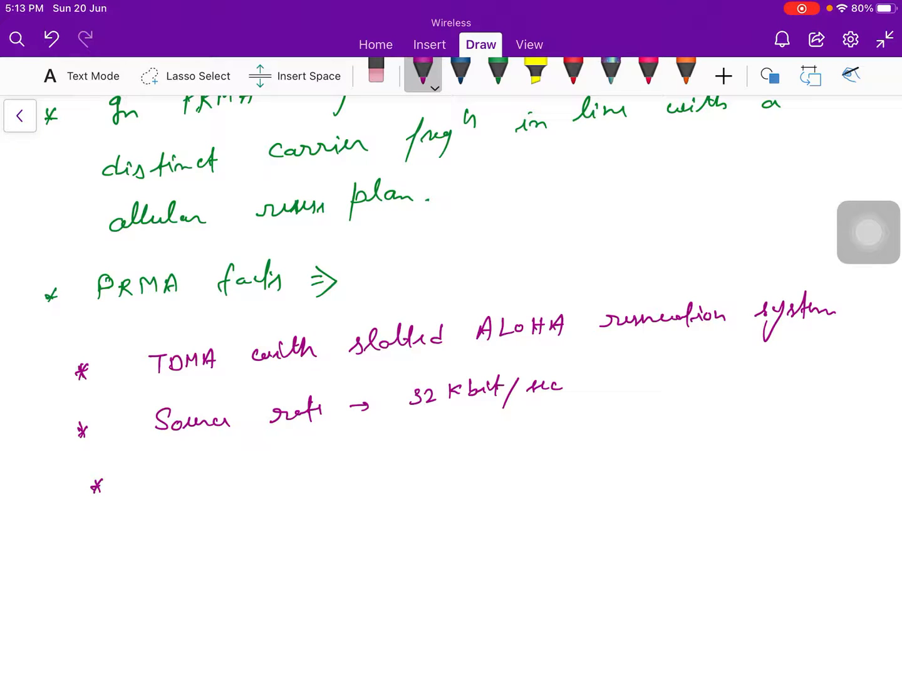
pyautogui.moveTo(159, 462)
pyautogui.mouseDown()
pyautogui.moveTo(161, 494)
pyautogui.moveTo(341, 466)
pyautogui.mouseUp()
pyautogui.moveTo(340, 454)
pyautogui.mouseDown()
pyautogui.moveTo(355, 466)
pyautogui.moveTo(409, 451)
pyautogui.moveTo(493, 446)
pyautogui.mouseUp()
pyautogui.moveTo(510, 426)
pyautogui.mouseDown()
pyautogui.moveTo(507, 441)
pyautogui.moveTo(554, 434)
pyautogui.mouseUp()
pyautogui.moveTo(558, 433); pyautogui.dragTo(570, 434)
pyautogui.moveTo(568, 423)
pyautogui.mouseDown()
pyautogui.moveTo(581, 435)
pyautogui.moveTo(598, 429)
pyautogui.mouseUp()
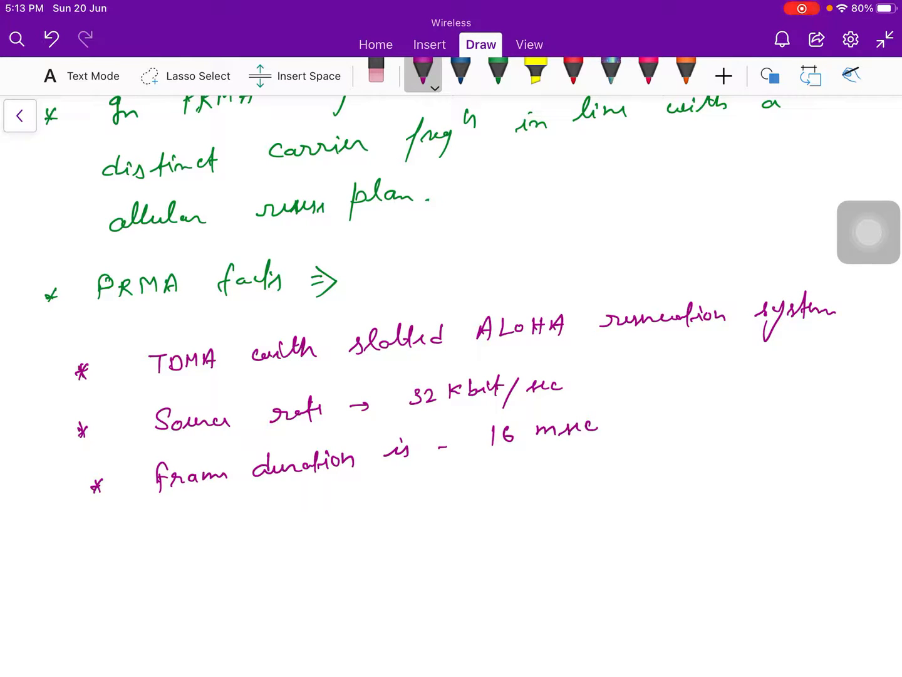
pyautogui.moveTo(644, 406); pyautogui.dragTo(634, 431)
pyautogui.moveTo(658, 409)
pyautogui.mouseDown()
pyautogui.moveTo(658, 426)
pyautogui.moveTo(702, 420)
pyautogui.mouseUp()
pyautogui.moveTo(706, 403)
pyautogui.mouseDown()
pyautogui.moveTo(720, 402)
pyautogui.moveTo(746, 426)
pyautogui.moveTo(773, 412)
pyautogui.moveTo(818, 419)
pyautogui.moveTo(850, 409)
pyautogui.mouseUp()
pyautogui.moveTo(851, 399); pyautogui.dragTo(867, 420)
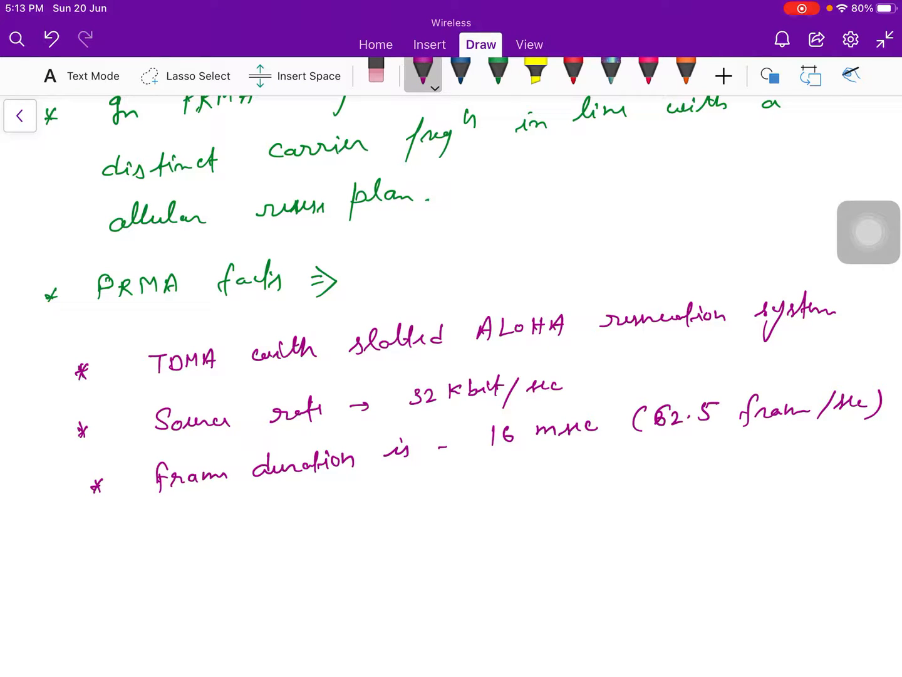
# Add a bullet '20 slots per frame'.
pyautogui.moveTo(99, 533); pyautogui.dragTo(99, 549)
pyautogui.moveTo(89, 542); pyautogui.dragTo(100, 540)
pyautogui.moveTo(163, 529)
pyautogui.mouseDown()
pyautogui.moveTo(178, 547)
pyautogui.moveTo(194, 543)
pyautogui.mouseUp()
pyautogui.moveTo(247, 521)
pyautogui.mouseDown()
pyautogui.moveTo(237, 537)
pyautogui.moveTo(262, 513)
pyautogui.mouseUp()
pyautogui.moveTo(269, 523); pyautogui.dragTo(282, 528)
pyautogui.moveTo(284, 510)
pyautogui.mouseDown()
pyautogui.moveTo(286, 533)
pyautogui.moveTo(322, 540)
pyautogui.mouseUp()
pyautogui.moveTo(326, 515)
pyautogui.mouseDown()
pyautogui.moveTo(340, 523)
pyautogui.moveTo(358, 515)
pyautogui.moveTo(385, 533)
pyautogui.moveTo(405, 509)
pyautogui.mouseUp()
pyautogui.moveTo(400, 512); pyautogui.dragTo(459, 512)
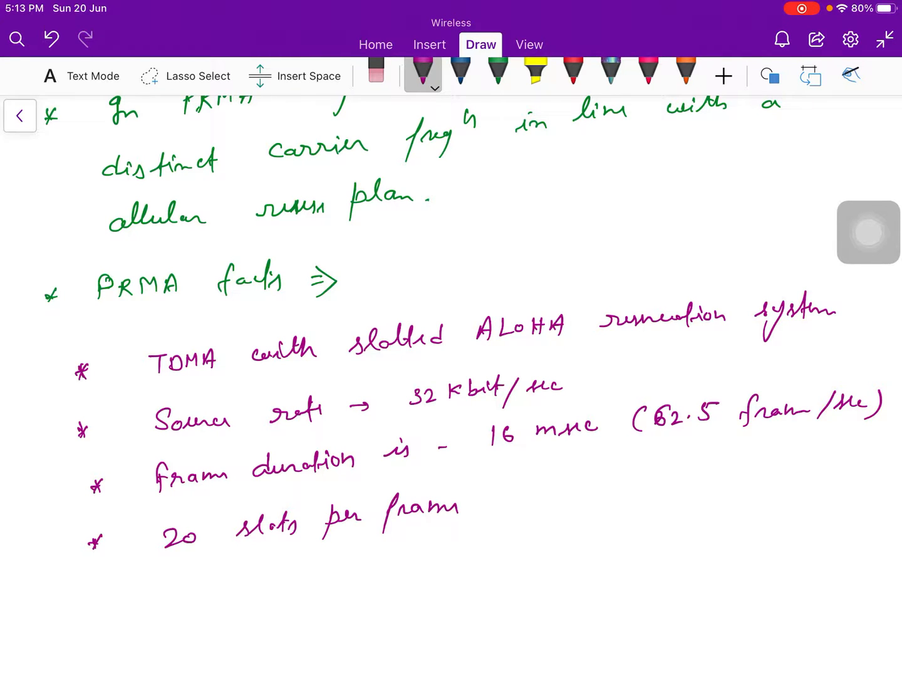
pyautogui.scroll(-4, 451, 423)
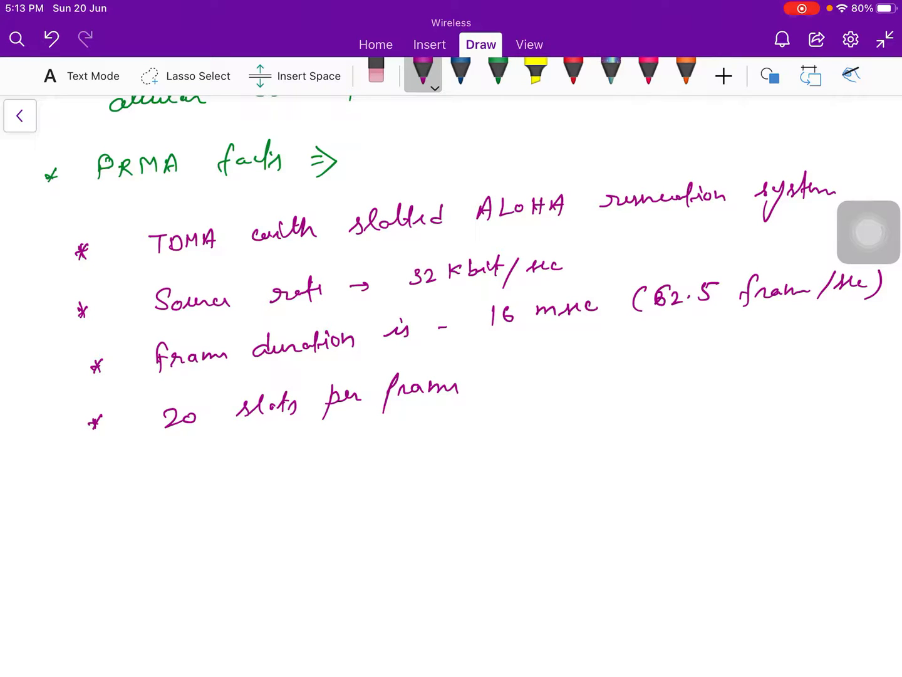
# Handwrite a purple bullet 'channel bit rate is 720 kbps'.
pyautogui.moveTo(97, 468)
pyautogui.mouseDown()
pyautogui.moveTo(90, 487)
pyautogui.moveTo(100, 482)
pyautogui.mouseUp()
pyautogui.moveTo(92, 468); pyautogui.dragTo(93, 490)
pyautogui.moveTo(169, 468)
pyautogui.mouseDown()
pyautogui.moveTo(180, 477)
pyautogui.moveTo(297, 471)
pyautogui.mouseUp()
pyautogui.moveTo(295, 458)
pyautogui.mouseDown()
pyautogui.moveTo(318, 468)
pyautogui.moveTo(386, 468)
pyautogui.mouseUp()
pyautogui.moveTo(386, 451)
pyautogui.mouseDown()
pyautogui.moveTo(398, 461)
pyautogui.moveTo(448, 455)
pyautogui.mouseUp()
pyautogui.moveTo(448, 443)
pyautogui.mouseDown()
pyautogui.moveTo(459, 453)
pyautogui.moveTo(529, 441)
pyautogui.mouseUp()
pyautogui.moveTo(532, 430)
pyautogui.mouseDown()
pyautogui.moveTo(540, 440)
pyautogui.moveTo(569, 426)
pyautogui.moveTo(591, 443)
pyautogui.moveTo(603, 438)
pyautogui.mouseUp()
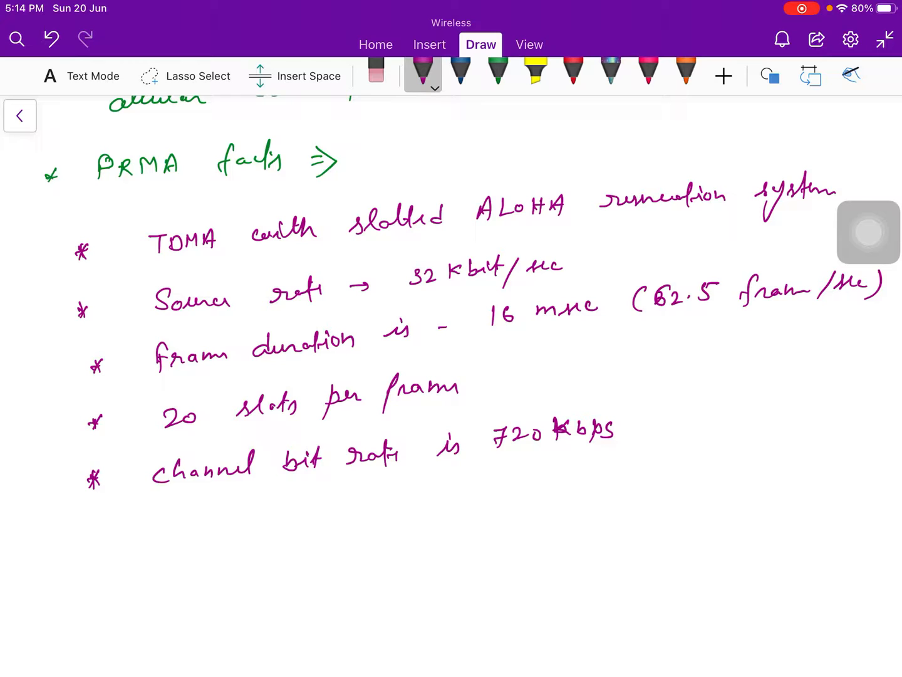
# Continue the bullet with '& Bandwidth is 720 KHz'.
pyautogui.moveTo(651, 413)
pyautogui.mouseDown()
pyautogui.moveTo(661, 431)
pyautogui.moveTo(762, 418)
pyautogui.mouseUp()
pyautogui.moveTo(747, 412); pyautogui.dragTo(801, 417)
pyautogui.moveTo(799, 397)
pyautogui.mouseDown()
pyautogui.moveTo(818, 392)
pyautogui.moveTo(831, 409)
pyautogui.moveTo(849, 410)
pyautogui.mouseUp()
pyautogui.moveTo(171, 517)
pyautogui.mouseDown()
pyautogui.moveTo(185, 534)
pyautogui.moveTo(194, 529)
pyautogui.mouseUp()
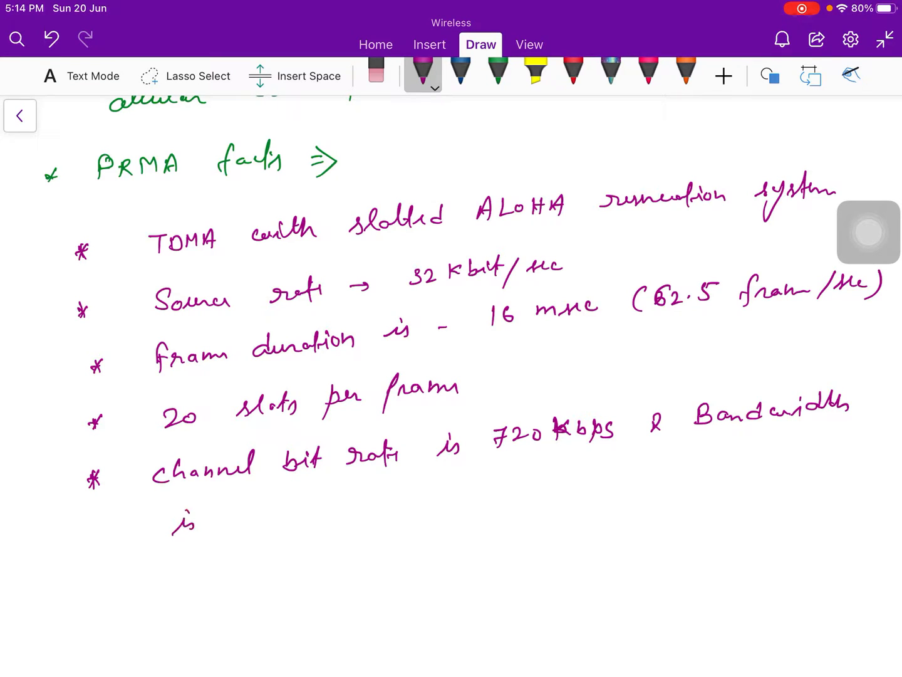
pyautogui.moveTo(249, 503); pyautogui.dragTo(258, 521)
pyautogui.moveTo(267, 504)
pyautogui.mouseDown()
pyautogui.moveTo(282, 520)
pyautogui.moveTo(314, 518)
pyautogui.mouseUp()
pyautogui.moveTo(326, 498)
pyautogui.mouseDown()
pyautogui.moveTo(322, 513)
pyautogui.moveTo(339, 513)
pyautogui.mouseUp()
pyautogui.moveTo(349, 492)
pyautogui.mouseDown()
pyautogui.moveTo(349, 514)
pyautogui.moveTo(368, 522)
pyautogui.mouseUp()
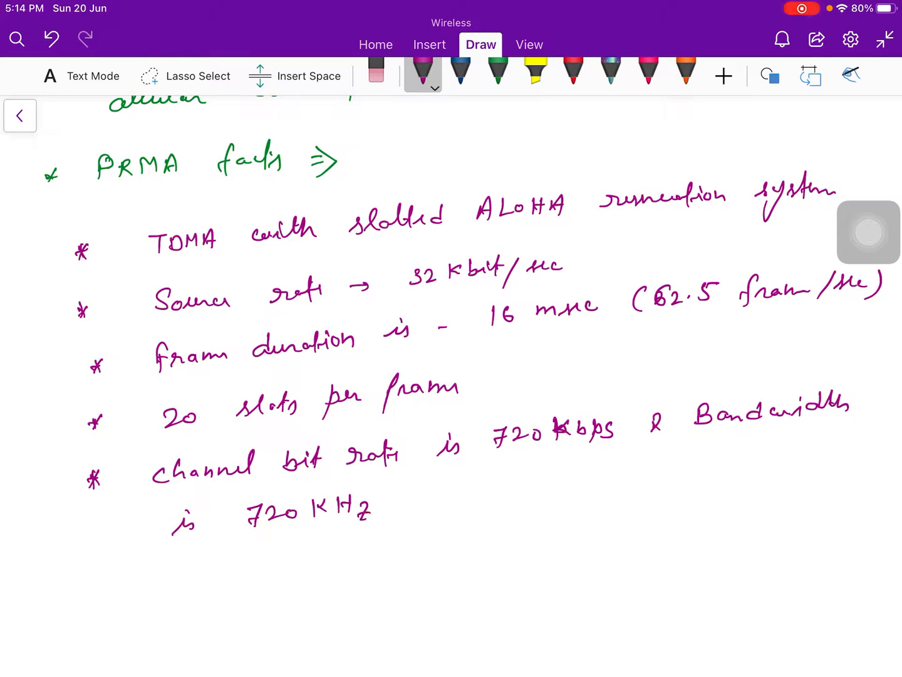
pyautogui.scroll(-3, 451, 352)
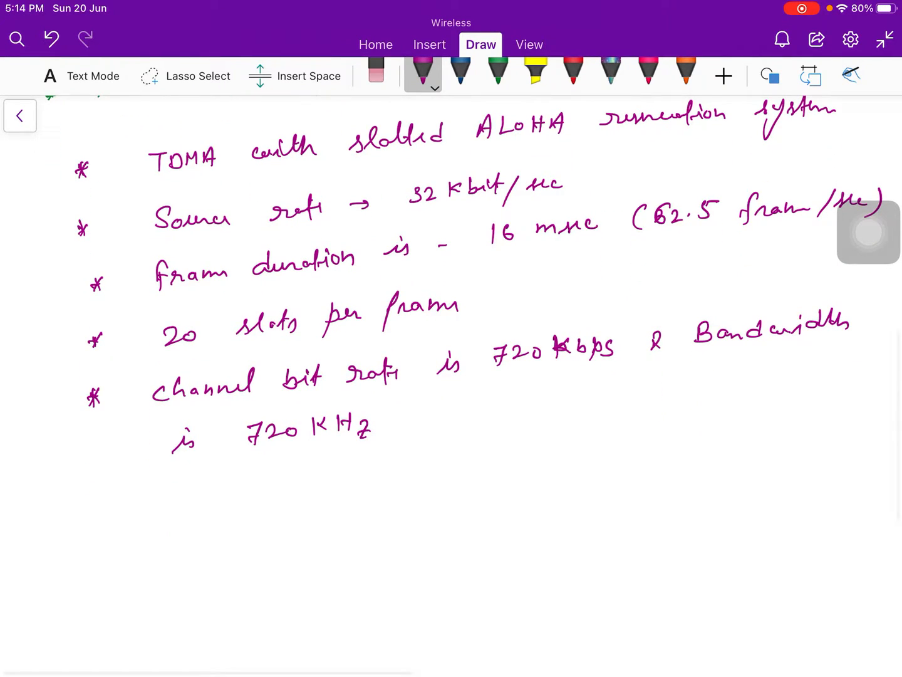
# Handwrite a purple bullet '576 bits per slot'.
pyautogui.moveTo(106, 502); pyautogui.dragTo(104, 515)
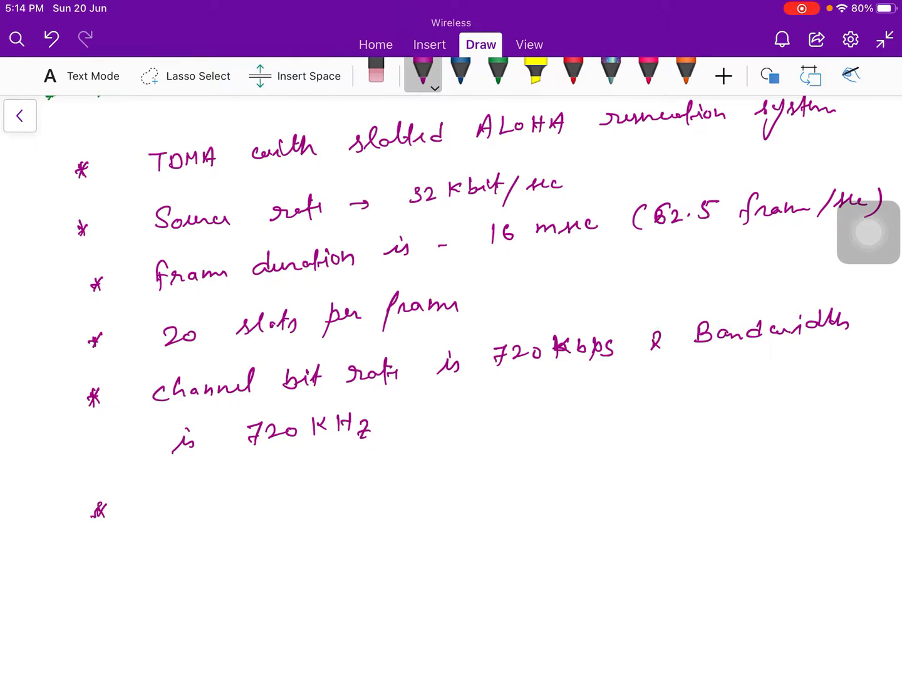
pyautogui.moveTo(182, 496)
pyautogui.mouseDown()
pyautogui.moveTo(174, 513)
pyautogui.moveTo(227, 504)
pyautogui.mouseUp()
pyautogui.moveTo(285, 478)
pyautogui.mouseDown()
pyautogui.moveTo(289, 500)
pyautogui.moveTo(325, 498)
pyautogui.mouseUp()
pyautogui.moveTo(363, 466)
pyautogui.mouseDown()
pyautogui.moveTo(343, 500)
pyautogui.moveTo(389, 482)
pyautogui.moveTo(448, 479)
pyautogui.mouseUp()
pyautogui.moveTo(453, 467); pyautogui.dragTo(471, 478)
pyautogui.moveTo(473, 467); pyautogui.dragTo(485, 468)
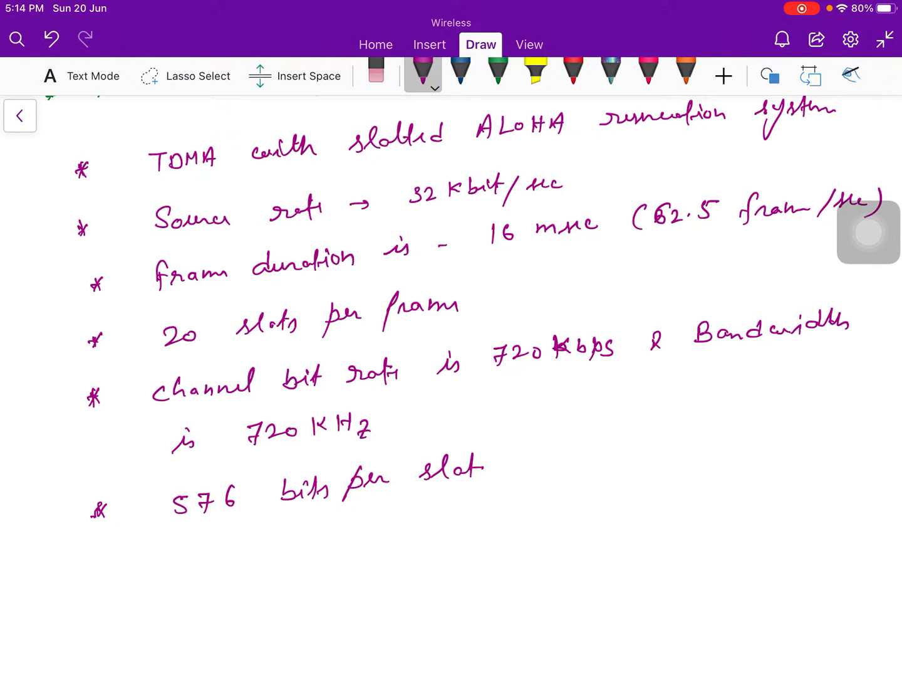
# Add a bullet 'Packet dropping rate is 1%'.
pyautogui.moveTo(109, 553)
pyautogui.mouseDown()
pyautogui.moveTo(101, 575)
pyautogui.moveTo(112, 564)
pyautogui.mouseUp()
pyautogui.moveTo(191, 541)
pyautogui.mouseDown()
pyautogui.moveTo(189, 569)
pyautogui.moveTo(197, 554)
pyautogui.moveTo(272, 554)
pyautogui.mouseUp()
pyautogui.moveTo(323, 528)
pyautogui.mouseDown()
pyautogui.moveTo(317, 547)
pyautogui.moveTo(352, 545)
pyautogui.moveTo(355, 556)
pyautogui.moveTo(403, 538)
pyautogui.mouseUp()
pyautogui.moveTo(405, 529)
pyautogui.mouseDown()
pyautogui.moveTo(416, 536)
pyautogui.moveTo(409, 567)
pyautogui.mouseUp()
pyautogui.moveTo(470, 515); pyautogui.dragTo(486, 527)
pyautogui.moveTo(486, 517)
pyautogui.mouseDown()
pyautogui.moveTo(511, 532)
pyautogui.moveTo(547, 515)
pyautogui.mouseUp()
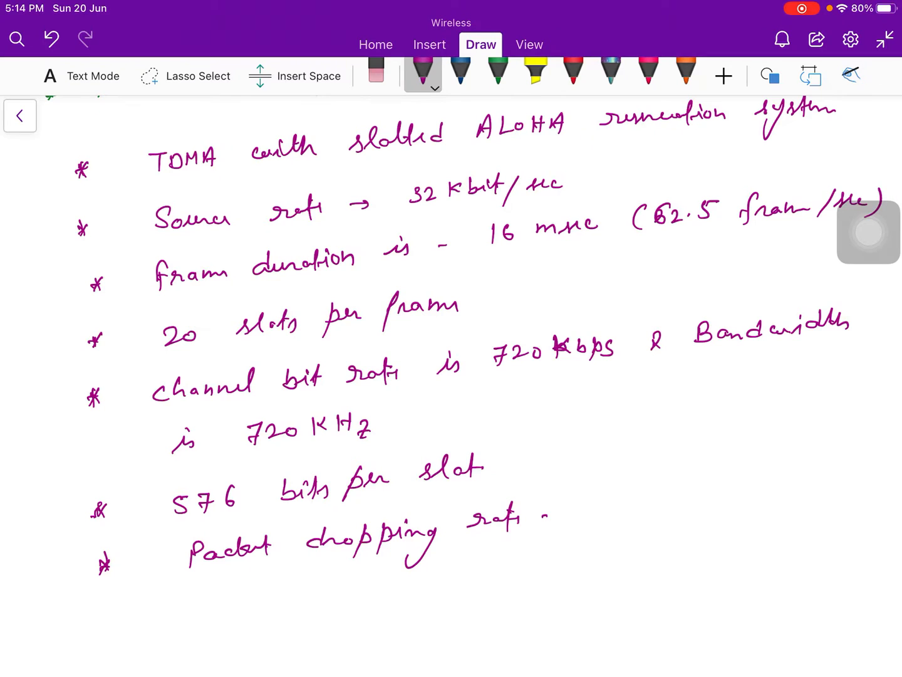
pyautogui.moveTo(542, 509); pyautogui.dragTo(563, 520)
pyautogui.moveTo(606, 494); pyautogui.dragTo(606, 515)
pyautogui.moveTo(601, 512); pyautogui.dragTo(639, 514)
pyautogui.moveTo(623, 499); pyautogui.dragTo(656, 516)
# Add a bullet 'Supports data & Voice'.
pyautogui.moveTo(120, 603); pyautogui.dragTo(109, 622)
pyautogui.moveTo(113, 604); pyautogui.dragTo(112, 623)
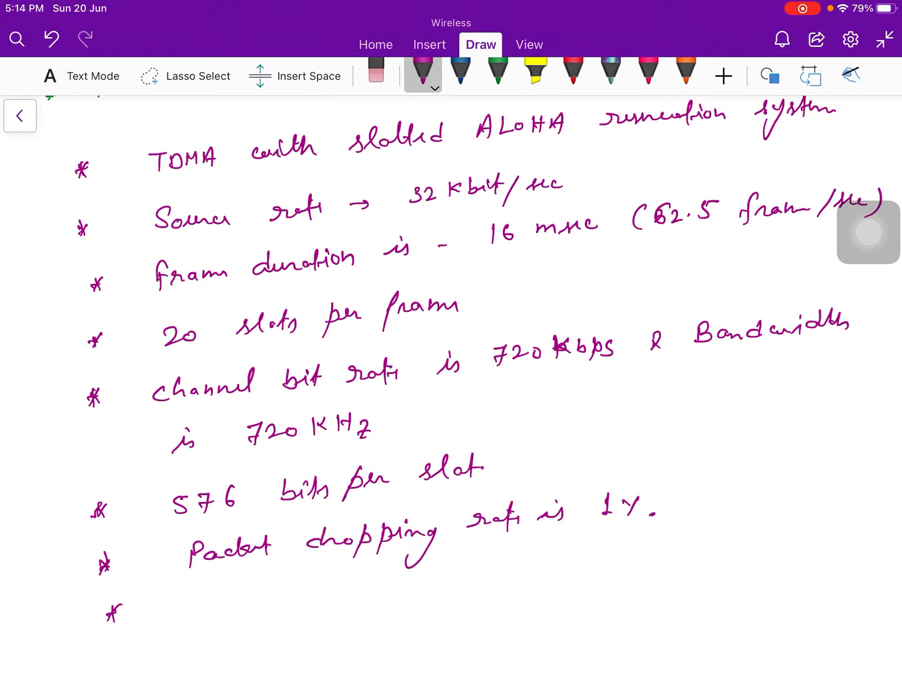
pyautogui.moveTo(206, 593)
pyautogui.mouseDown()
pyautogui.moveTo(189, 614)
pyautogui.moveTo(223, 608)
pyautogui.mouseUp()
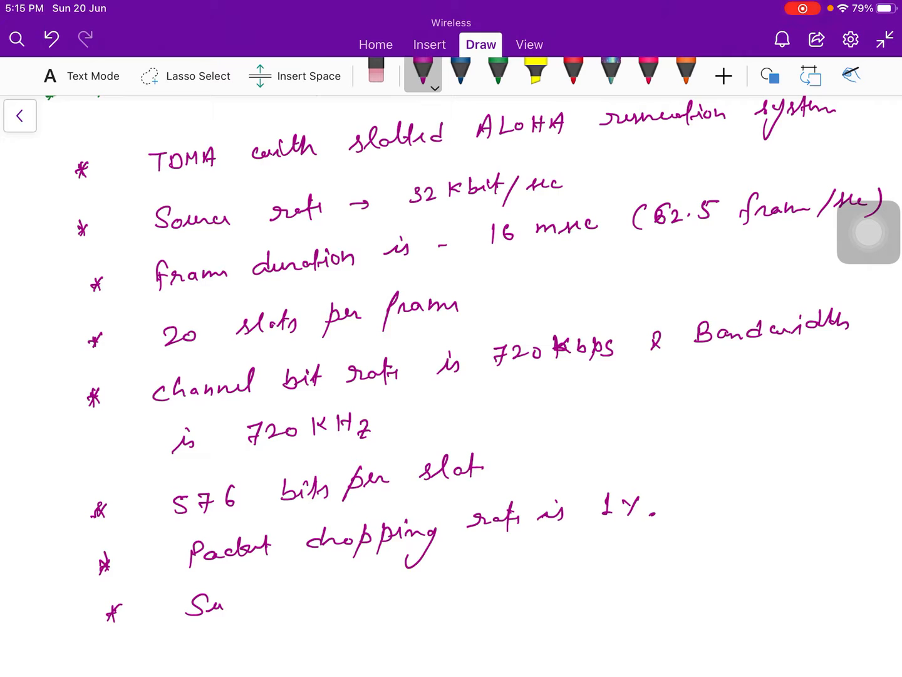
pyautogui.moveTo(233, 592)
pyautogui.mouseDown()
pyautogui.moveTo(226, 627)
pyautogui.moveTo(237, 606)
pyautogui.moveTo(241, 621)
pyautogui.mouseUp()
pyautogui.moveTo(244, 601)
pyautogui.mouseDown()
pyautogui.moveTo(262, 611)
pyautogui.moveTo(276, 595)
pyautogui.moveTo(293, 607)
pyautogui.mouseUp()
pyautogui.moveTo(284, 593); pyautogui.dragTo(303, 606)
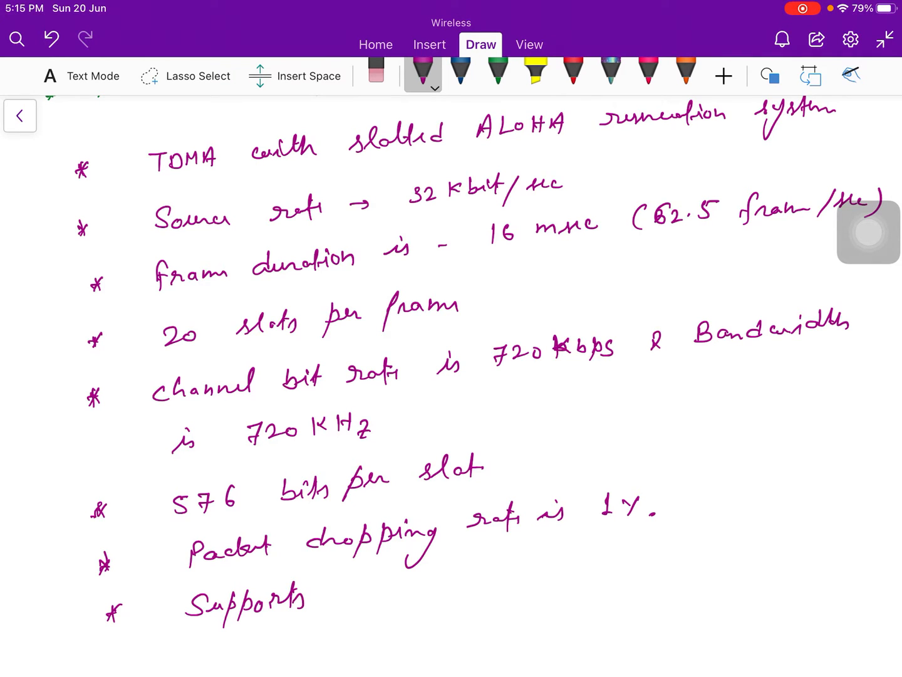
pyautogui.moveTo(360, 575)
pyautogui.mouseDown()
pyautogui.moveTo(346, 598)
pyautogui.moveTo(448, 590)
pyautogui.moveTo(508, 568)
pyautogui.moveTo(522, 586)
pyautogui.mouseUp()
pyautogui.moveTo(538, 578); pyautogui.dragTo(530, 586)
pyautogui.moveTo(539, 577)
pyautogui.mouseDown()
pyautogui.moveTo(534, 586)
pyautogui.moveTo(573, 585)
pyautogui.mouseUp()
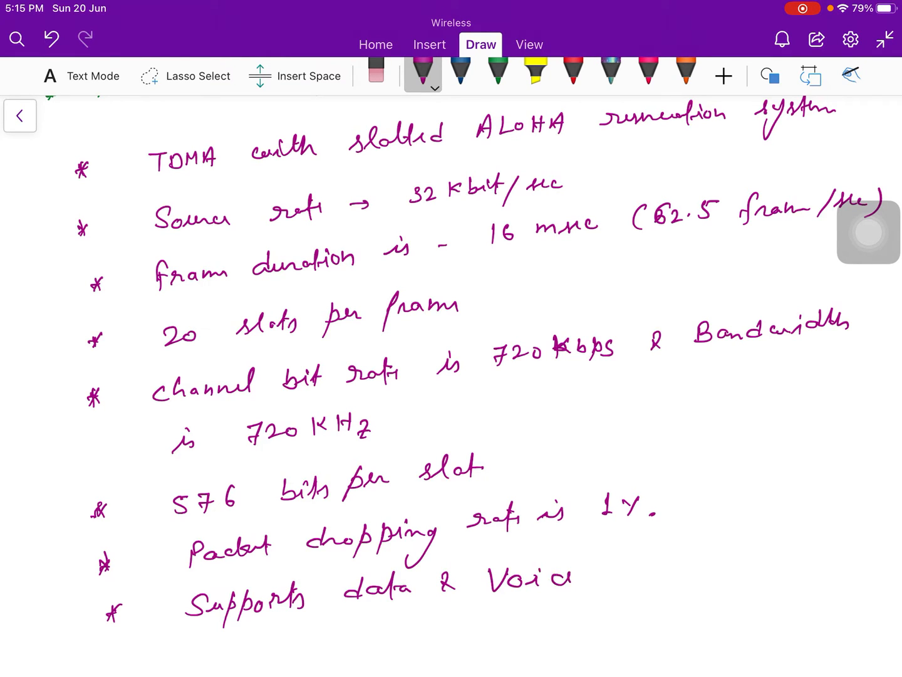
pyautogui.scroll(-3, 451, 387)
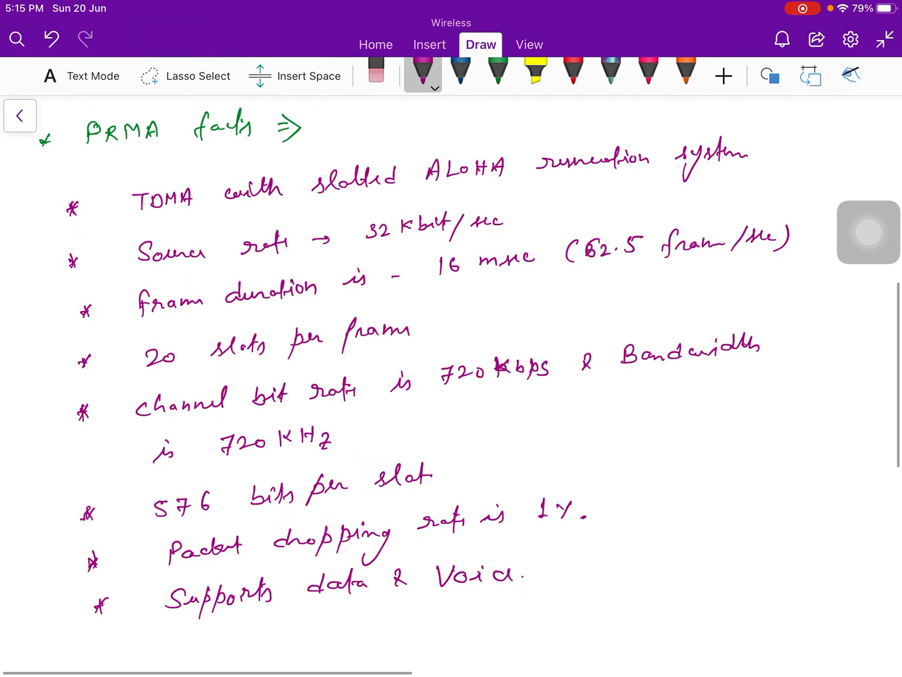
# Draw a large yellow highlighter brace down the right side of the purple facts list.
pyautogui.click(536, 74)
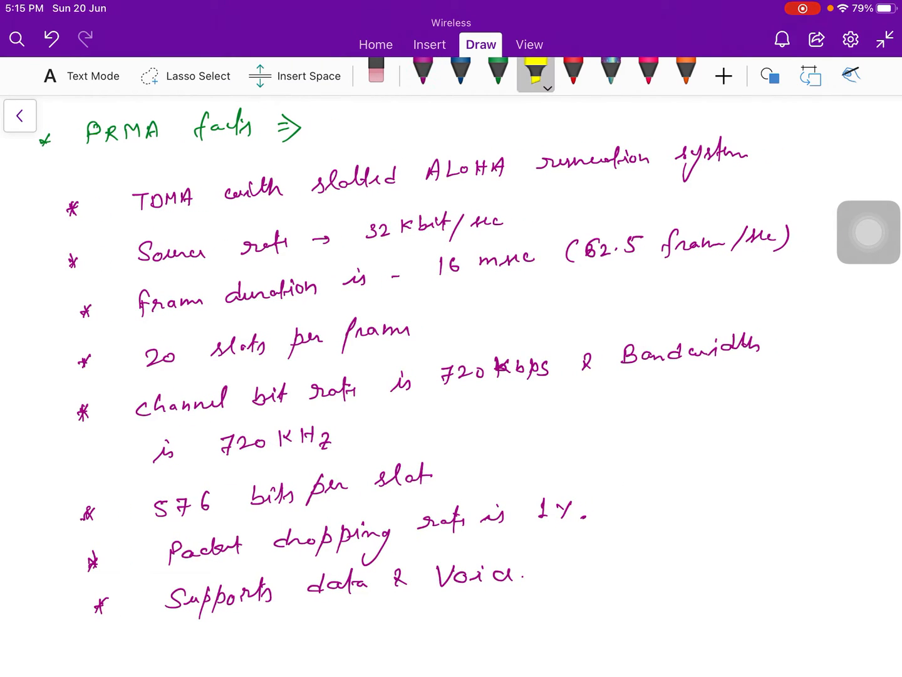
pyautogui.moveTo(802, 145); pyautogui.dragTo(681, 588)
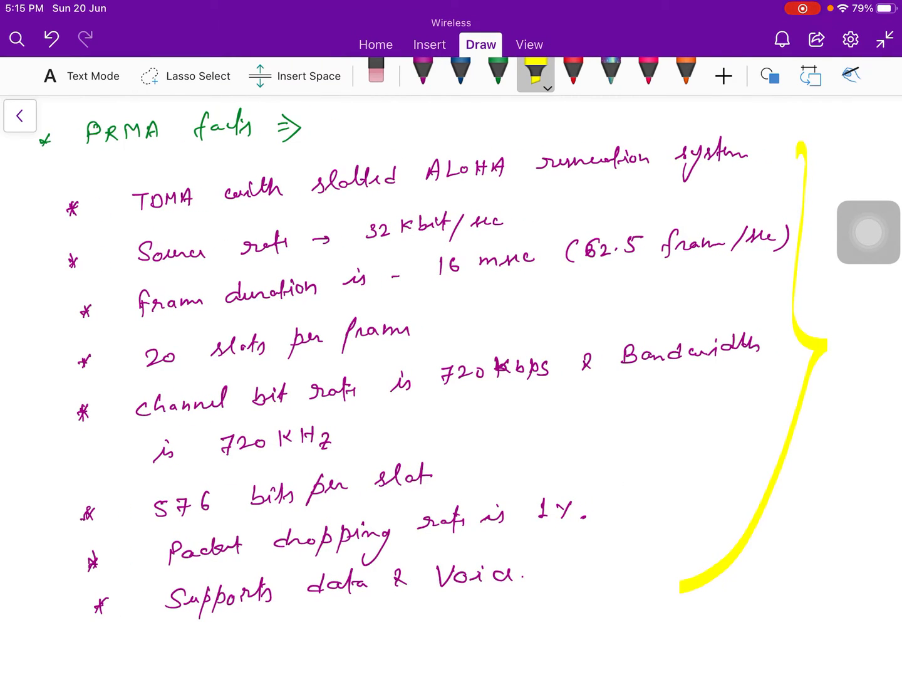